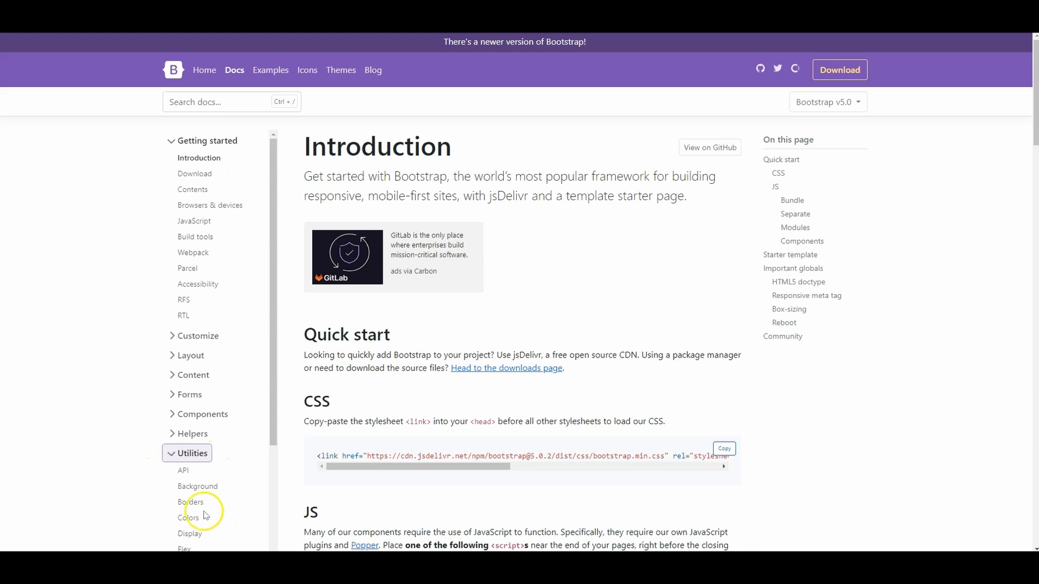
Step: Open the Bootstrap v5.0 documentation on the Borders utilities and go to its Border-radius section
{"action": "left_click", "coordinate": [198, 503]}
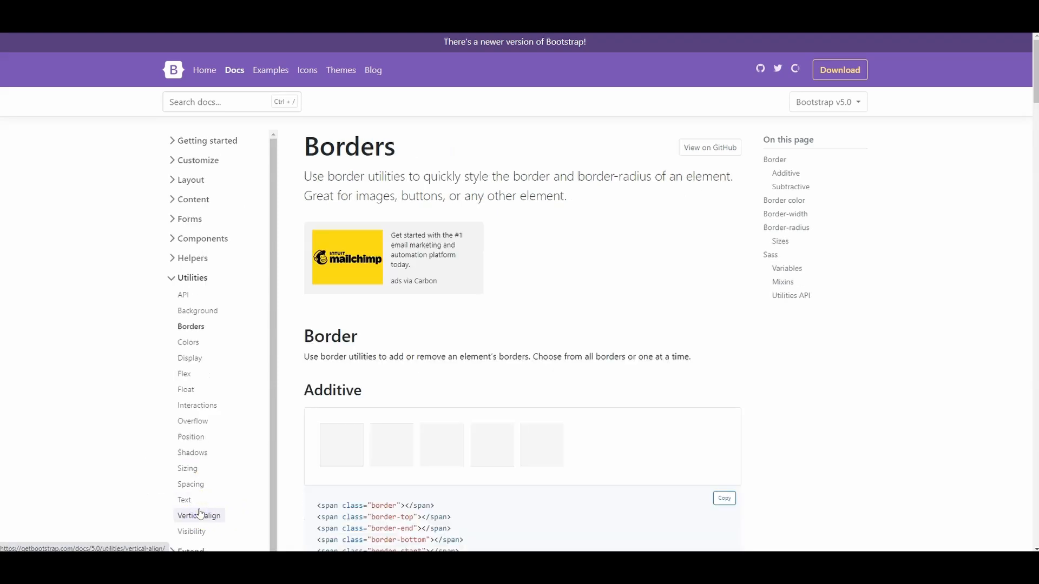
{"action": "left_click", "coordinate": [810, 237]}
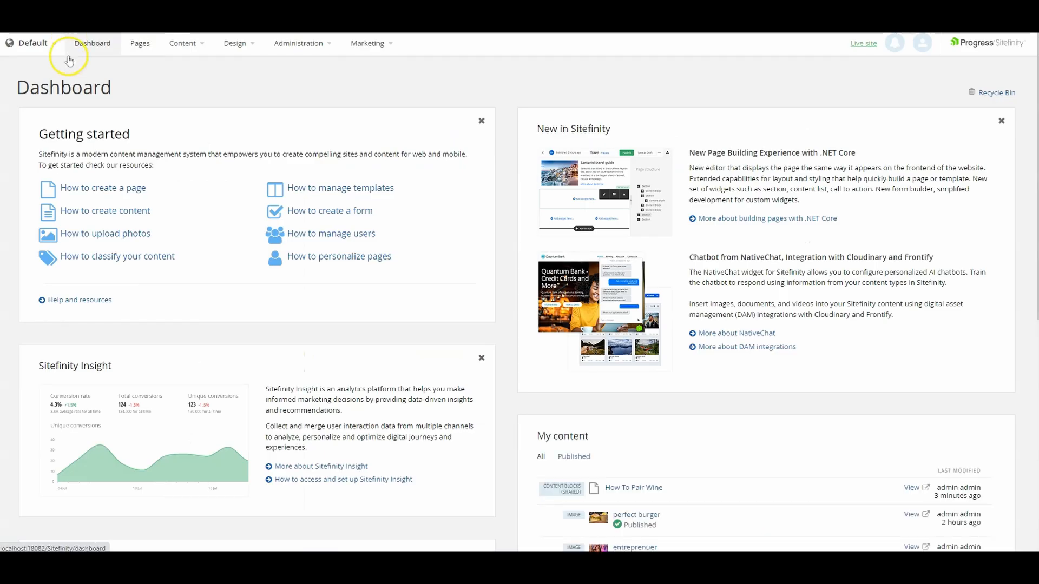
Step: Switch to the Sitefinity dashboard and open the list of page templates
{"action": "left_click", "coordinate": [234, 50]}
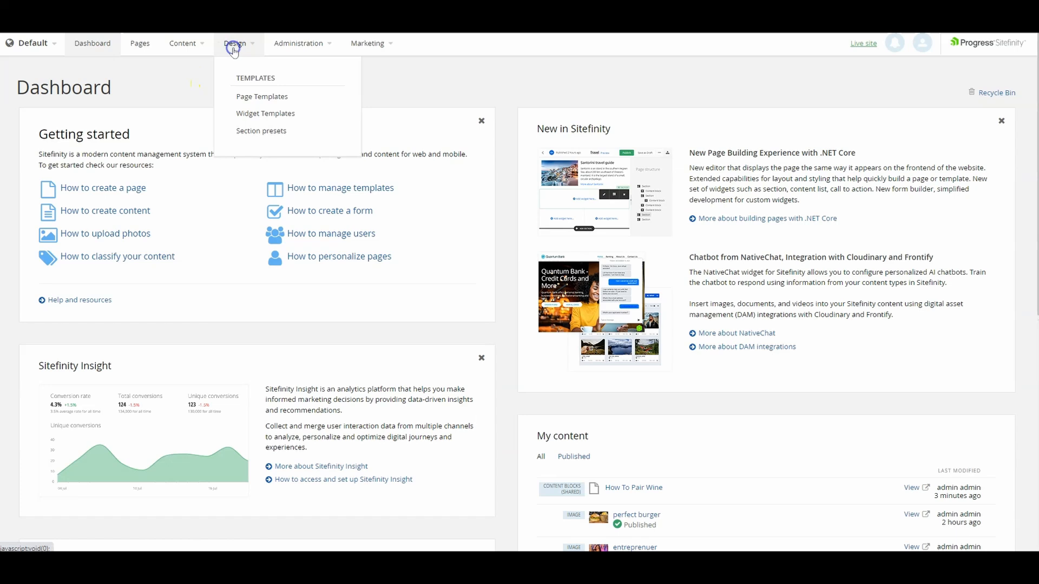
{"action": "left_click", "coordinate": [255, 101]}
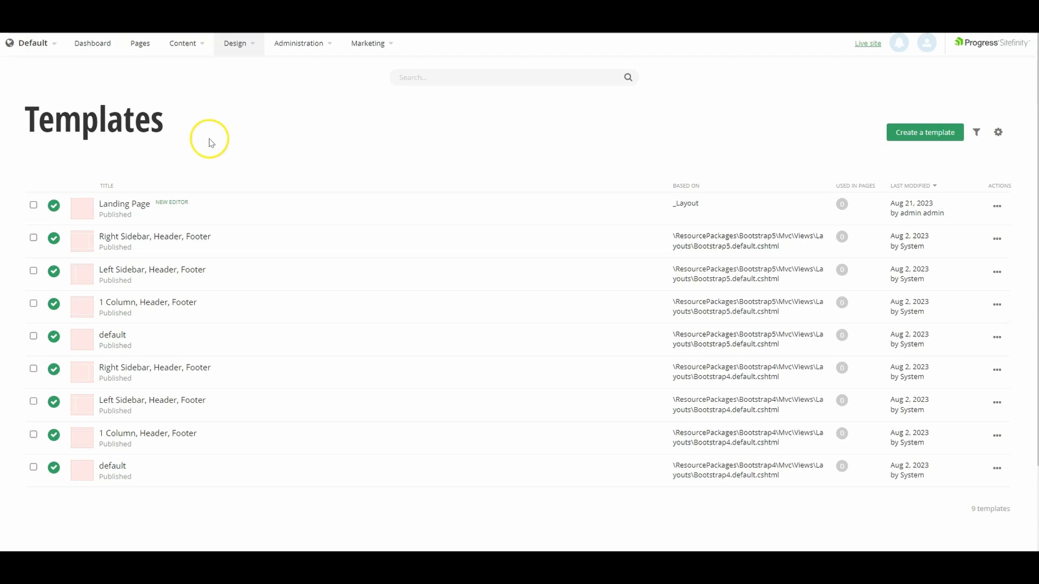
Step: Create a top-level page titled "Wine Tasting" based on the .NET Core template Landing Page
{"action": "left_click", "coordinate": [143, 49]}
{"action": "left_click", "coordinate": [501, 317]}
{"action": "type", "text": "Wine Tasting"}
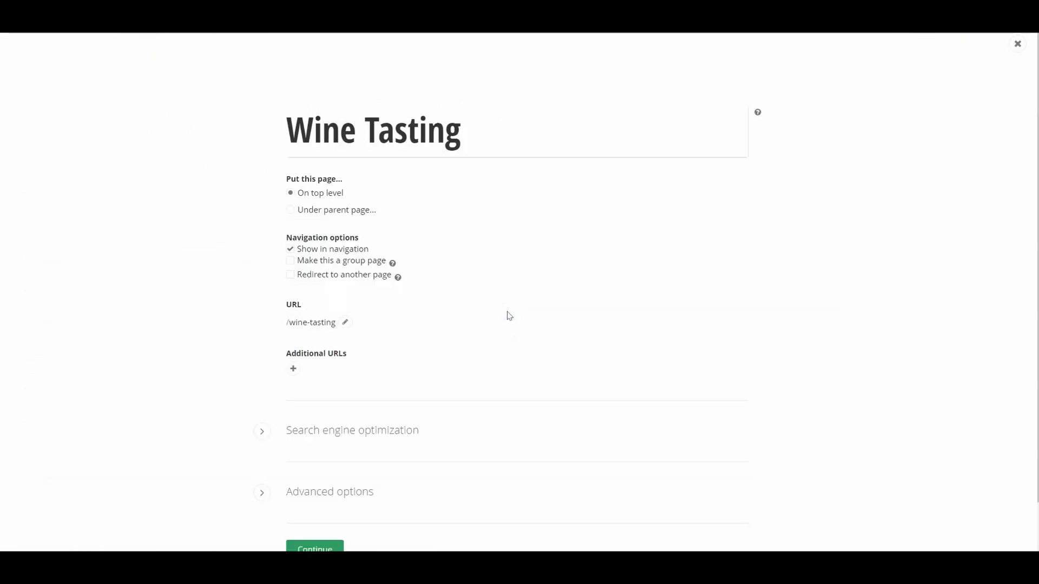
{"action": "scroll", "coordinate": [830, 350], "scroll_direction": "down", "scroll_amount": 1}
{"action": "left_click", "coordinate": [316, 494]}
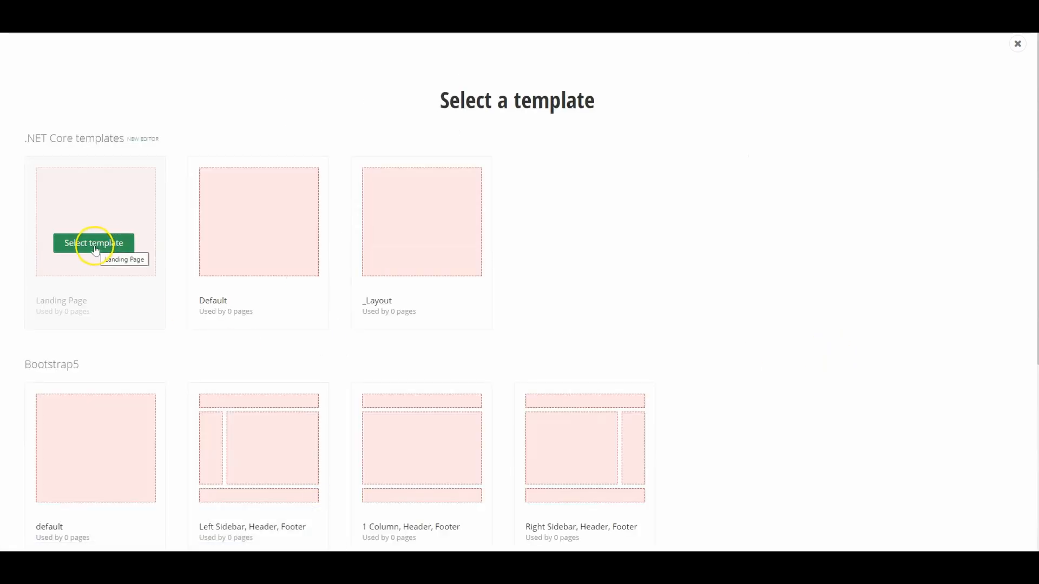
{"action": "left_click", "coordinate": [95, 249]}
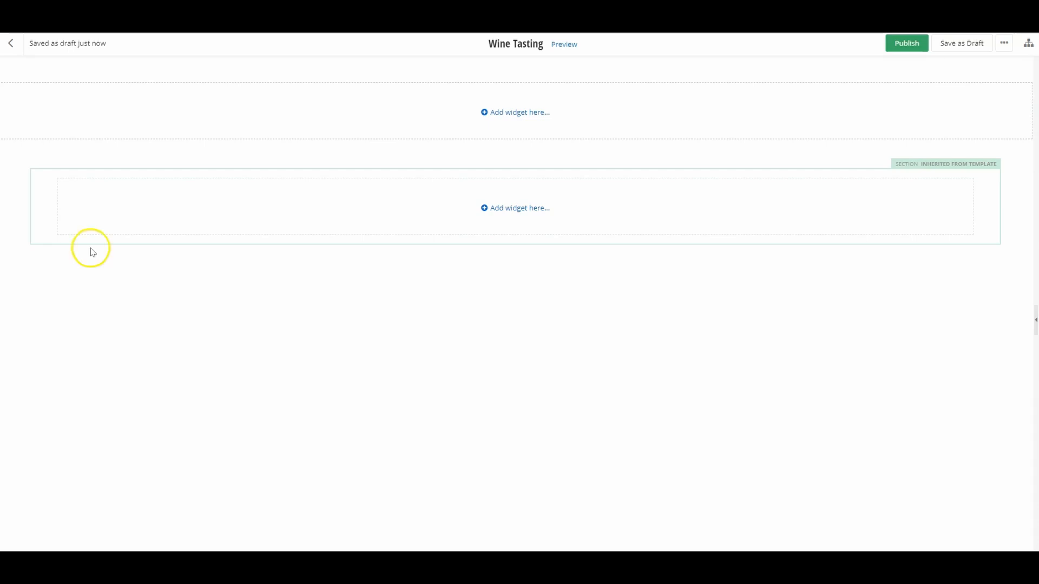
Step: Add the Wine Display Preset section to the empty area at the top of the page
{"action": "left_click", "coordinate": [534, 116]}
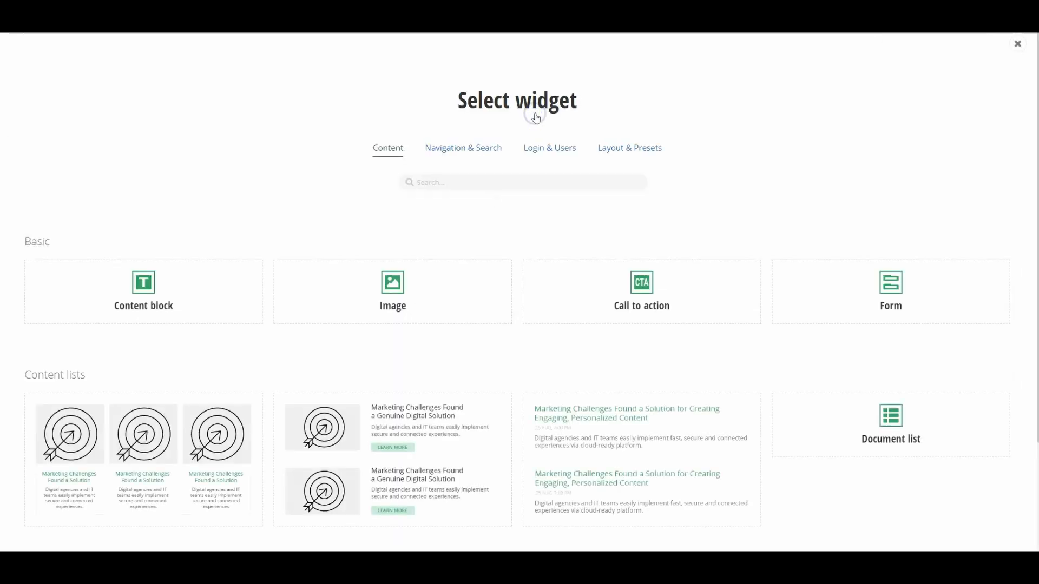
{"action": "left_click", "coordinate": [613, 151]}
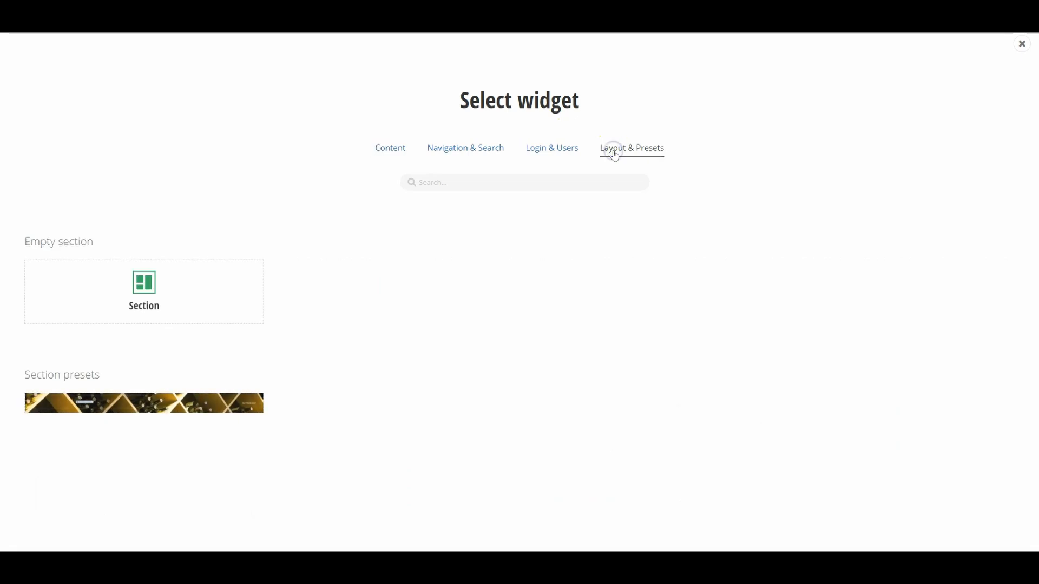
{"action": "mouse_move", "coordinate": [253, 406]}
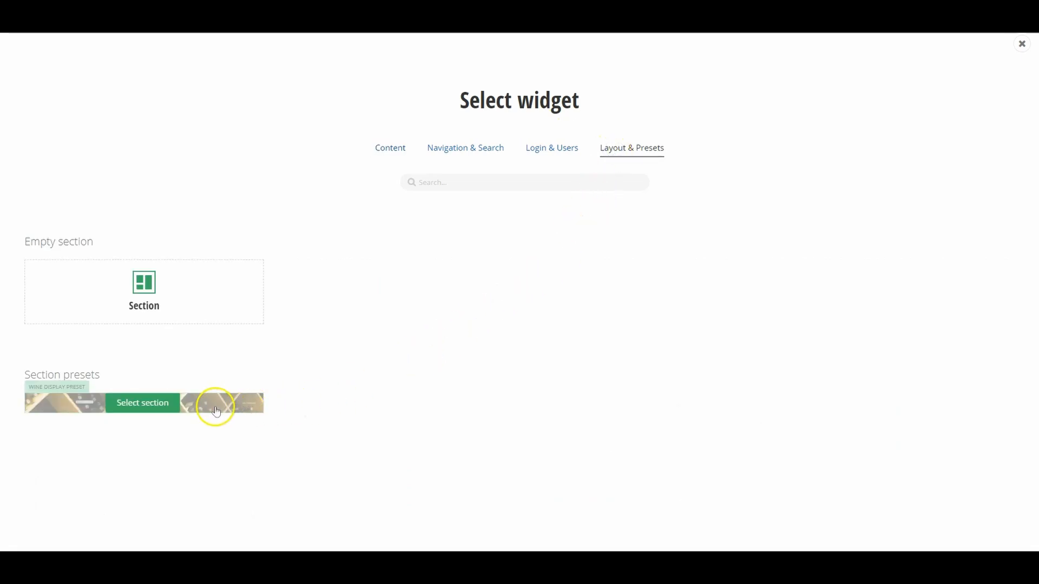
{"action": "left_click", "coordinate": [161, 403]}
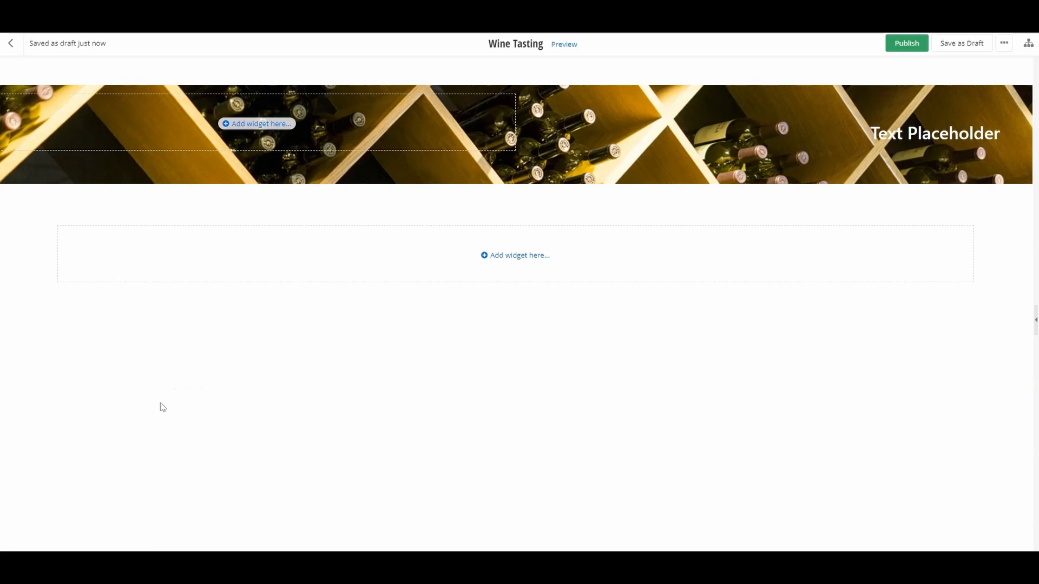
Step: Add a Cards list widget to the section inherited from the template and open its settings
{"action": "left_click", "coordinate": [519, 253]}
{"action": "mouse_move", "coordinate": [453, 287]}
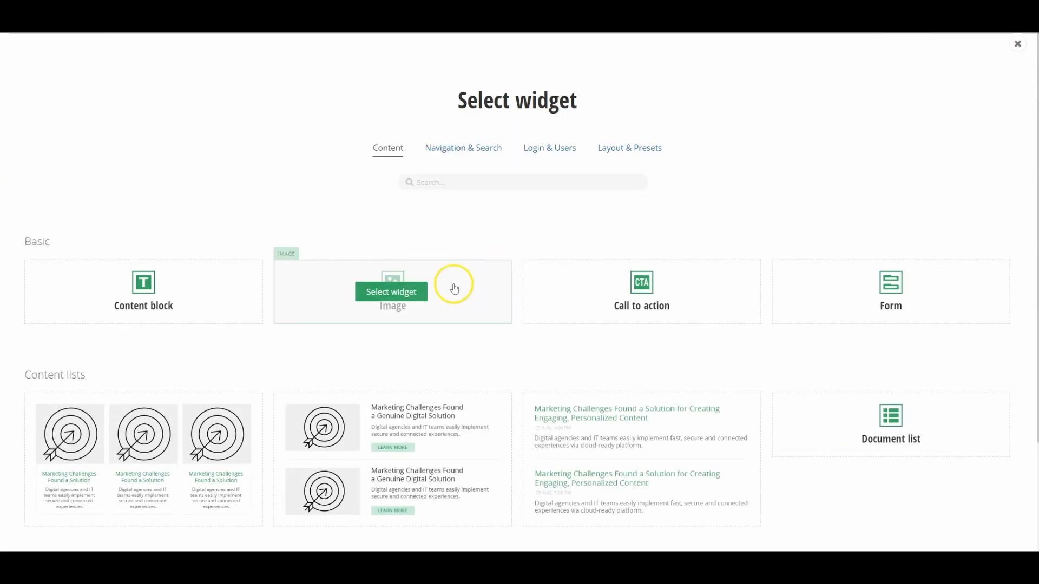
{"action": "mouse_move", "coordinate": [139, 428]}
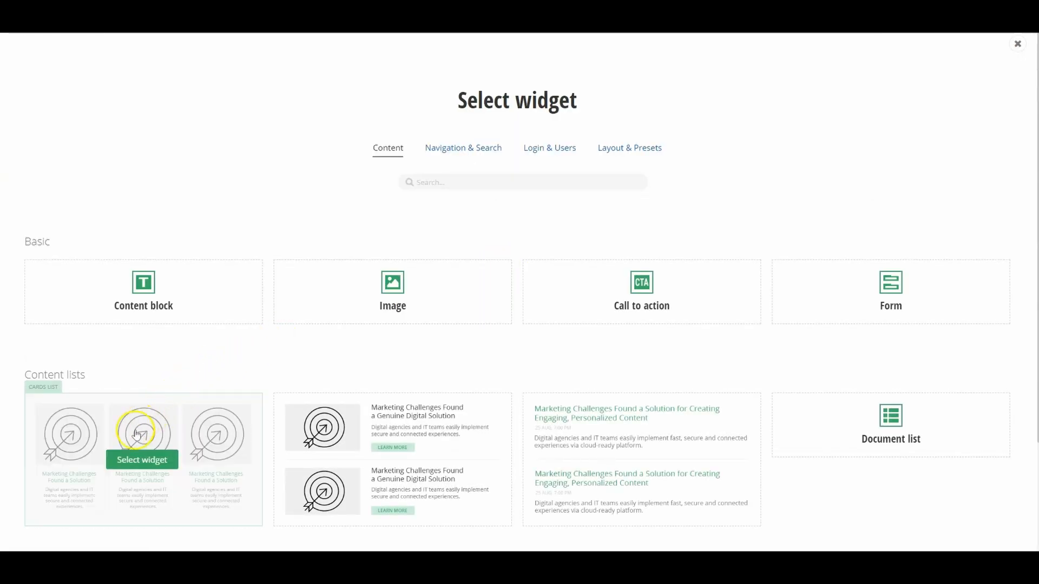
{"action": "left_click", "coordinate": [128, 460]}
{"action": "left_click", "coordinate": [121, 247]}
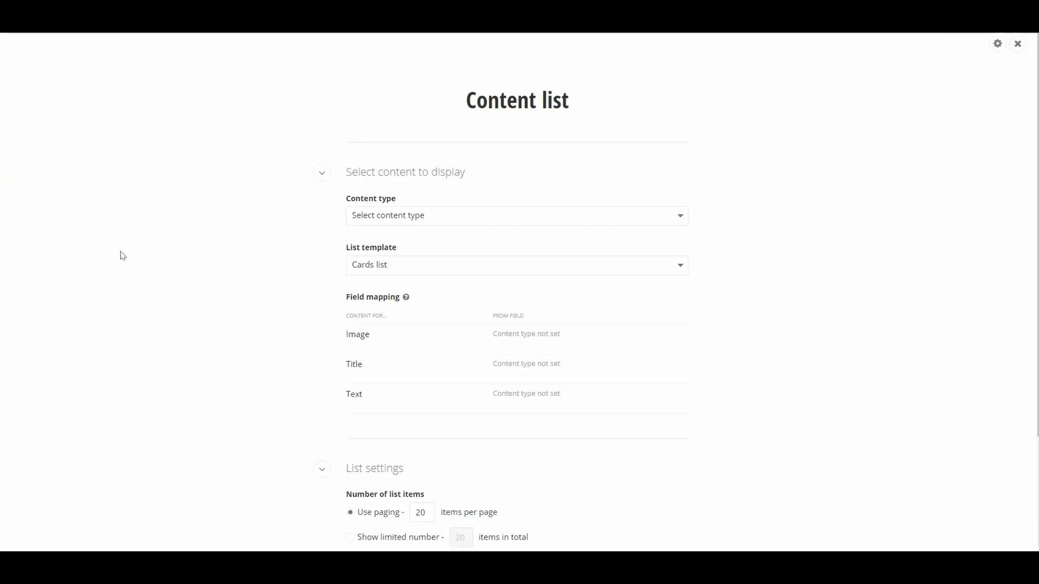
Step: Set the cards list to show News with the Text field mapped to Summary, and save it
{"action": "left_click", "coordinate": [397, 215]}
{"action": "left_click", "coordinate": [396, 246]}
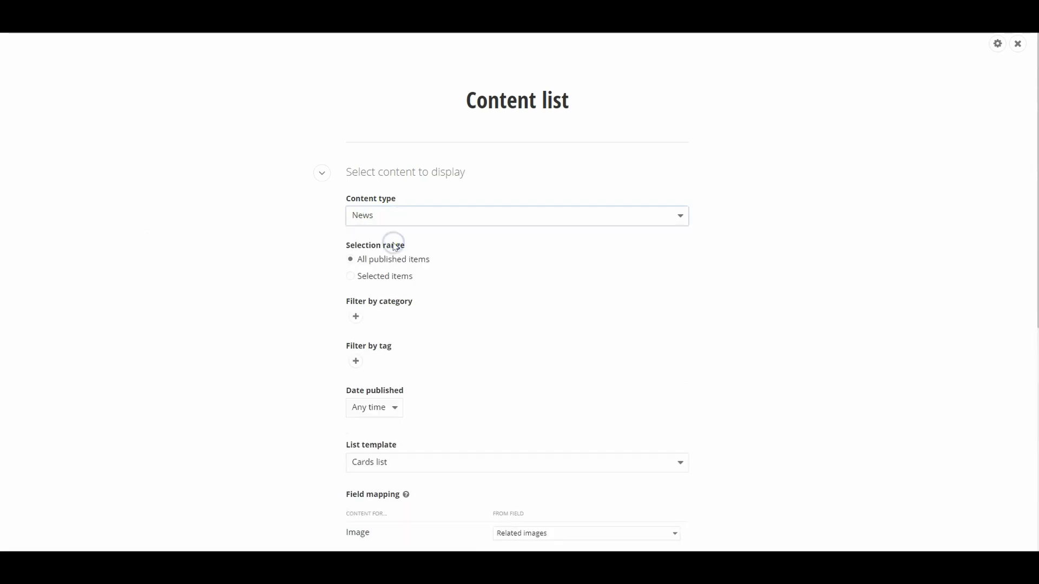
{"action": "left_click", "coordinate": [249, 263]}
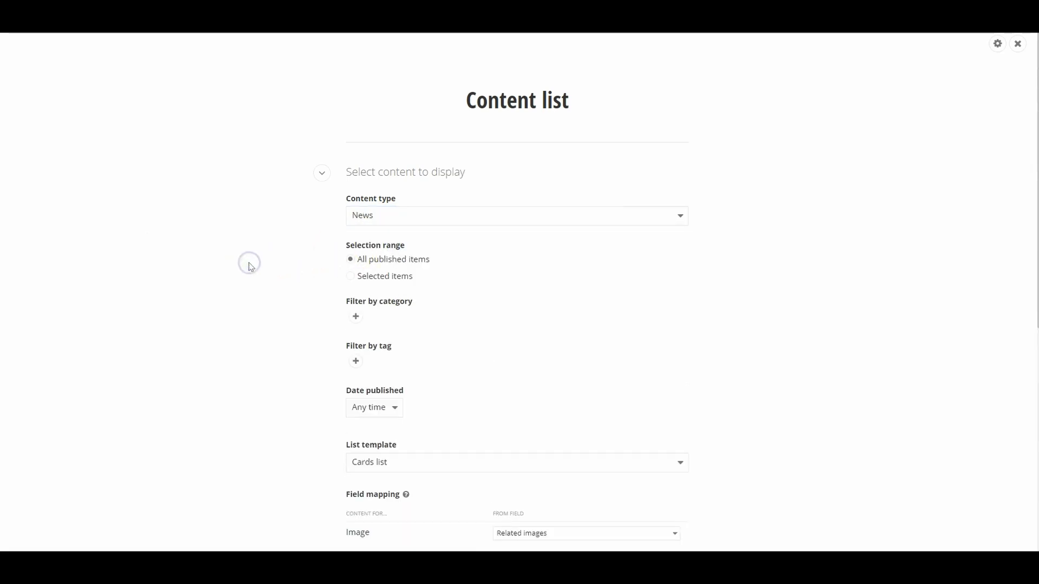
{"action": "scroll", "coordinate": [251, 265], "scroll_direction": "down", "scroll_amount": 6}
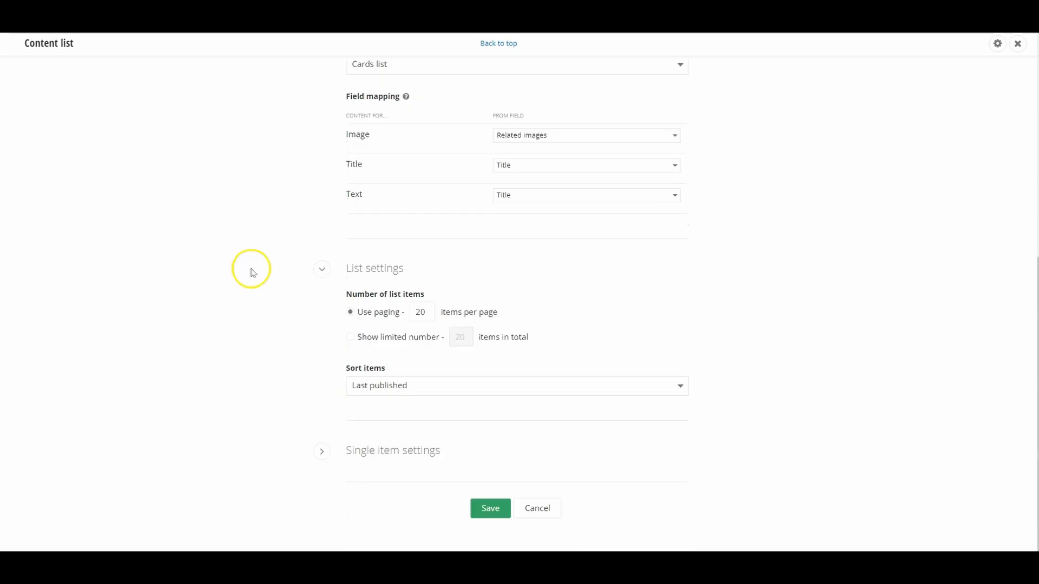
{"action": "left_click", "coordinate": [554, 198]}
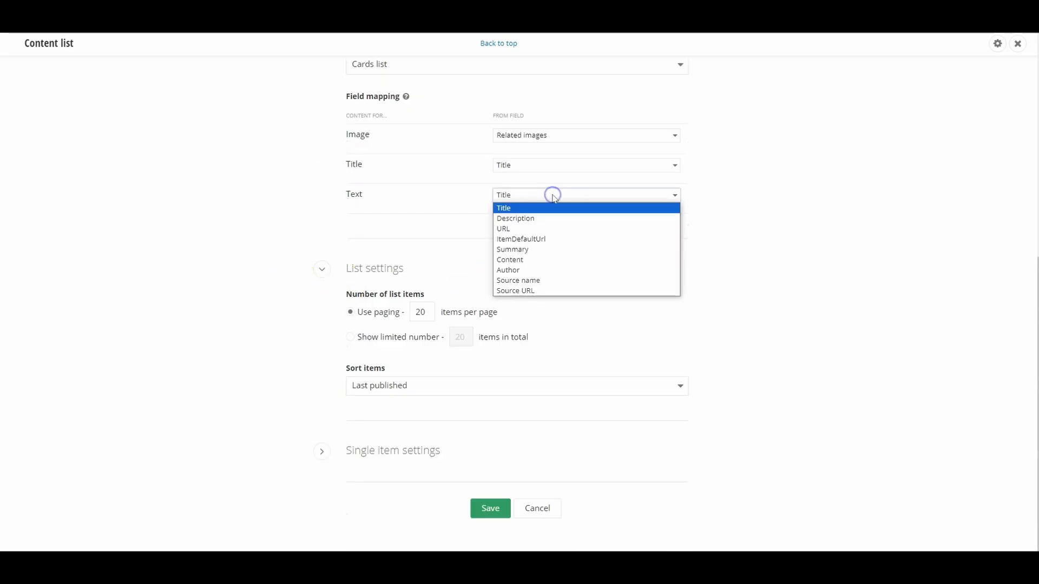
{"action": "left_click", "coordinate": [525, 250]}
{"action": "left_click", "coordinate": [292, 249]}
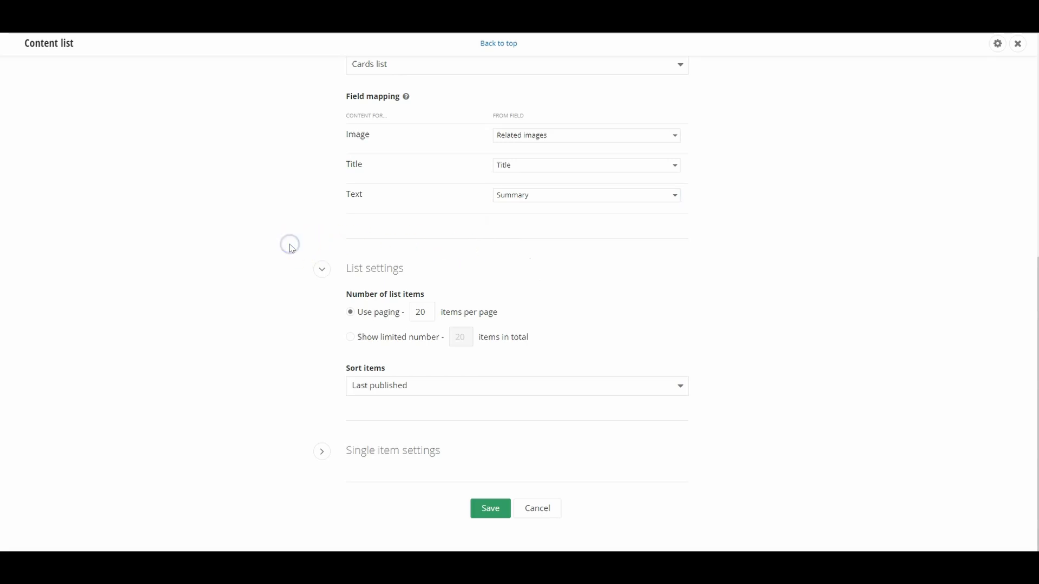
{"action": "left_click", "coordinate": [491, 516]}
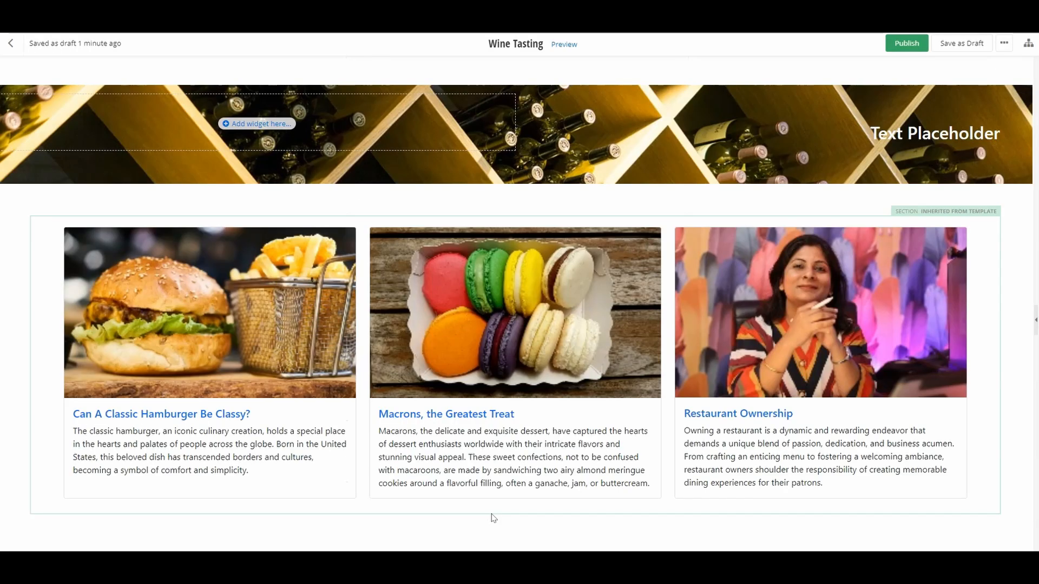
Step: Add a content block above the news cards and fill it with the shared content How To Pair Wine
{"action": "left_click", "coordinate": [508, 224]}
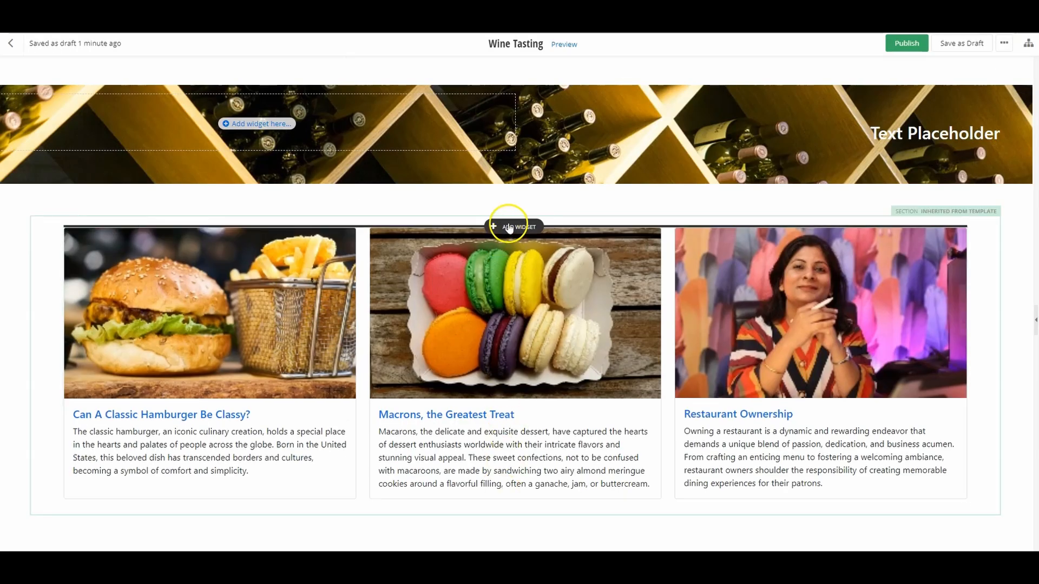
{"action": "mouse_move", "coordinate": [202, 287]}
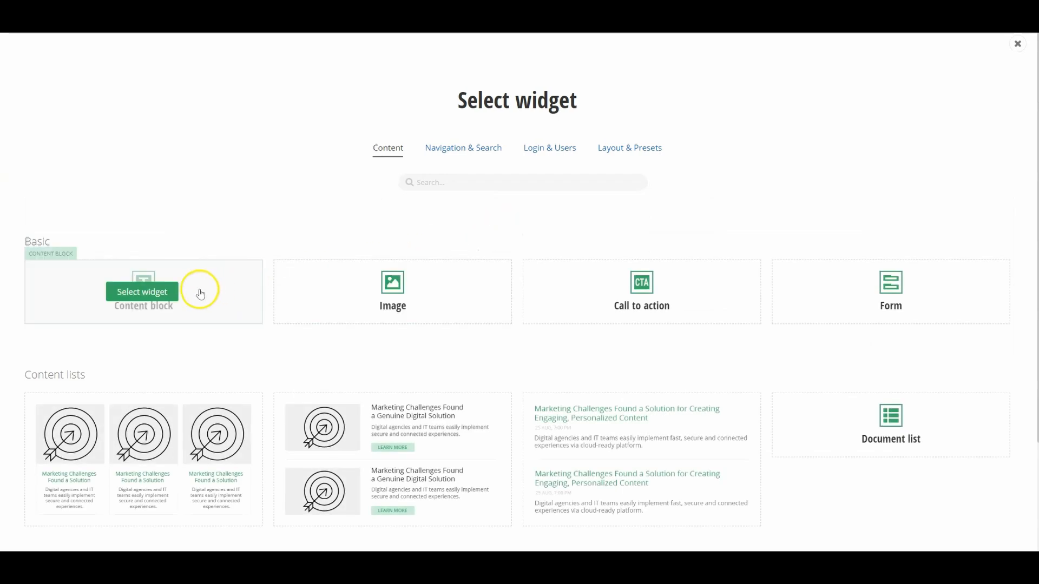
{"action": "left_click", "coordinate": [142, 295]}
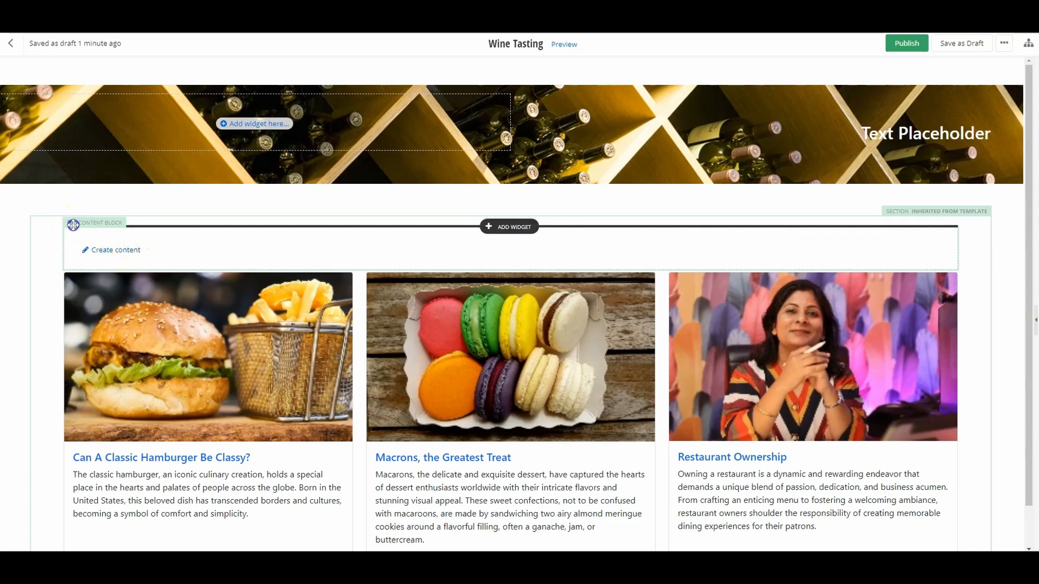
{"action": "left_click", "coordinate": [74, 225]}
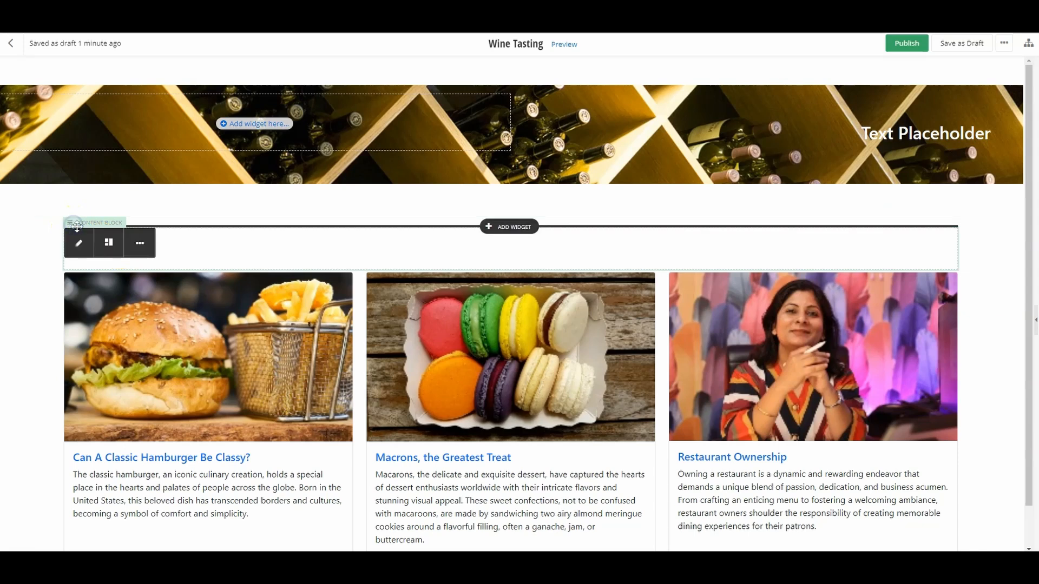
{"action": "left_click", "coordinate": [140, 243]}
{"action": "left_click", "coordinate": [86, 312]}
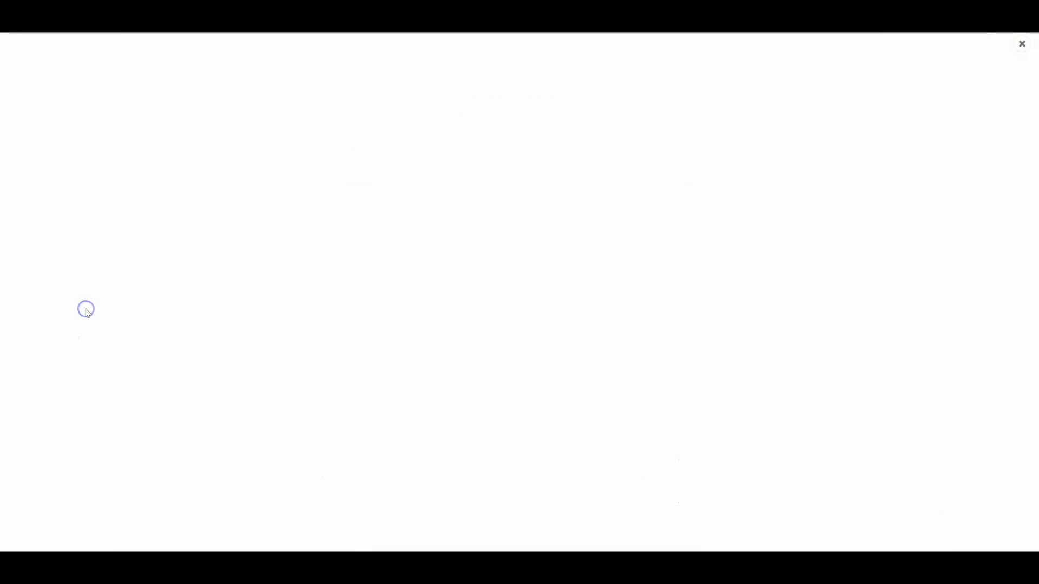
{"action": "left_click", "coordinate": [493, 537]}
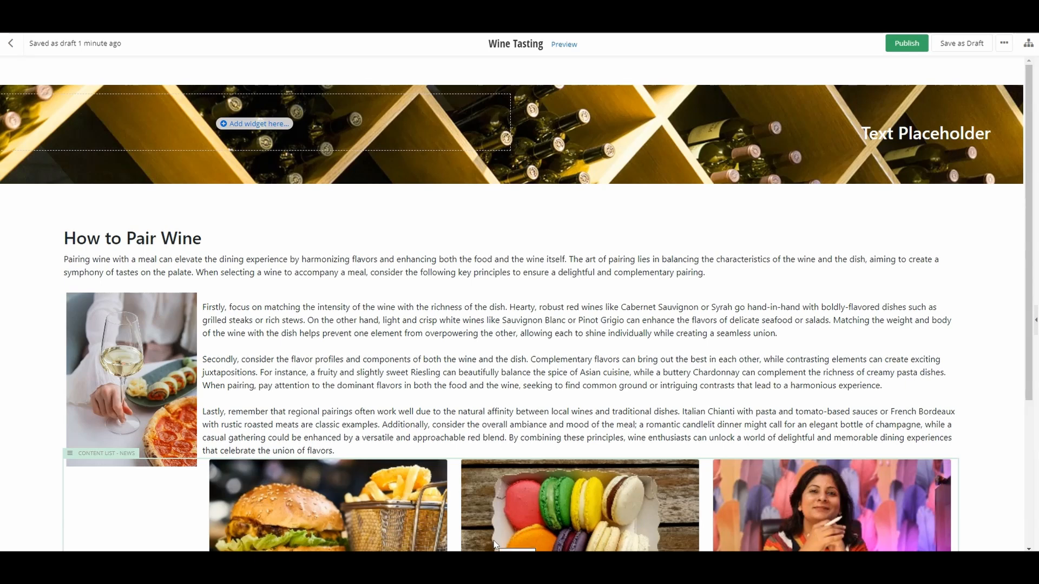
Step: Add an Image widget below the news cards list
{"action": "scroll", "coordinate": [1006, 481], "scroll_direction": "down", "scroll_amount": 1}
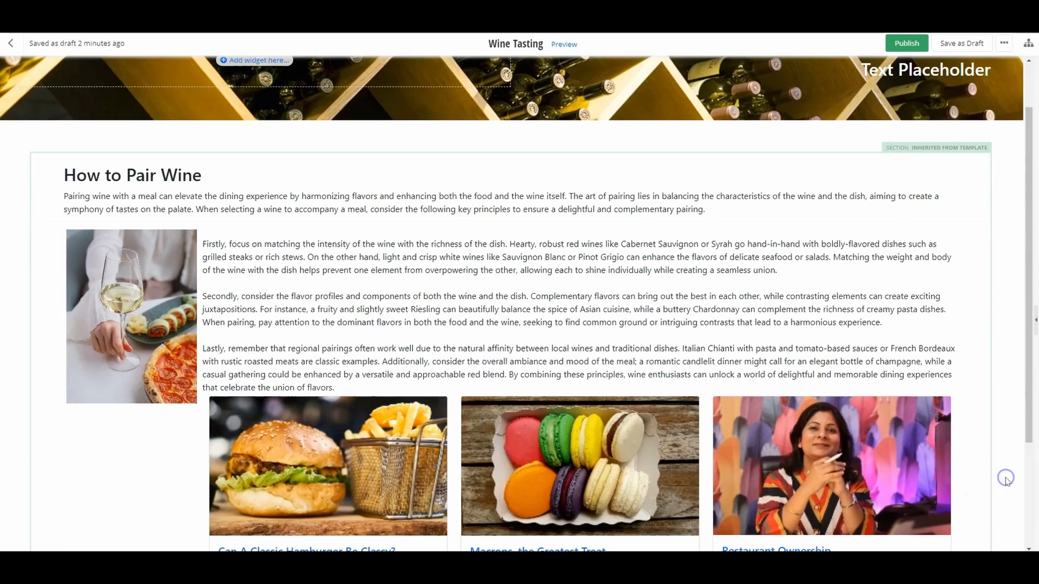
{"action": "scroll", "coordinate": [1005, 480], "scroll_direction": "down", "scroll_amount": 2}
{"action": "left_click", "coordinate": [502, 516]}
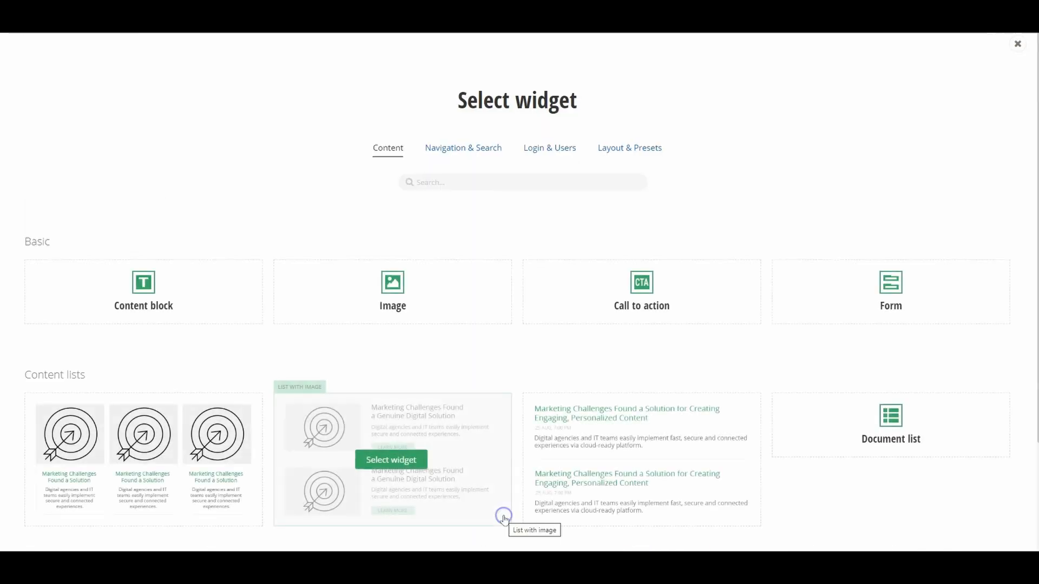
{"action": "left_click", "coordinate": [392, 293]}
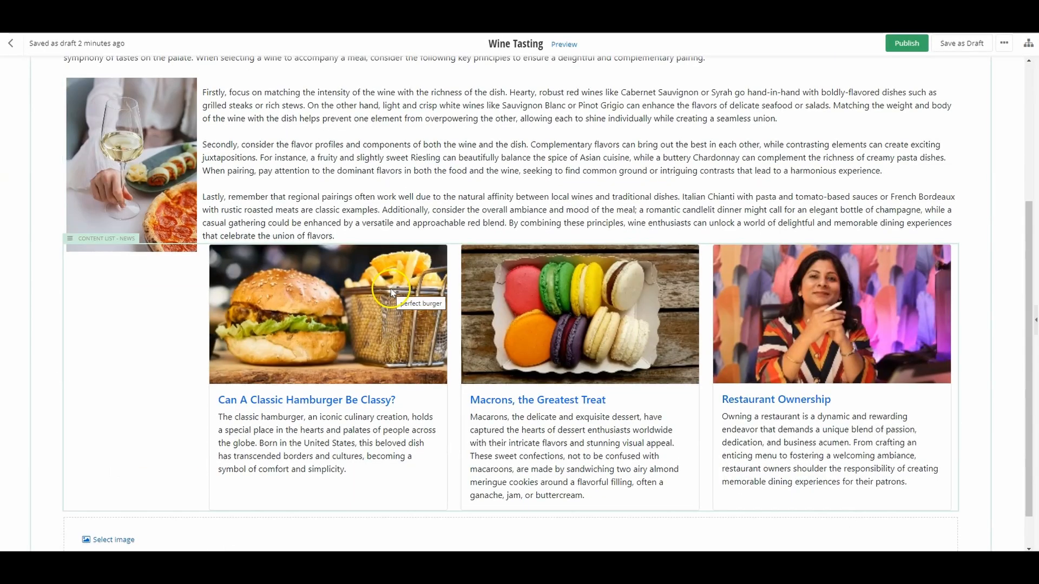
Step: Choose the chef photo chef-gd54f1ae4b_1920 from the image library for the new Image widget
{"action": "scroll", "coordinate": [162, 492], "scroll_direction": "down", "scroll_amount": 1}
{"action": "left_click", "coordinate": [108, 498]}
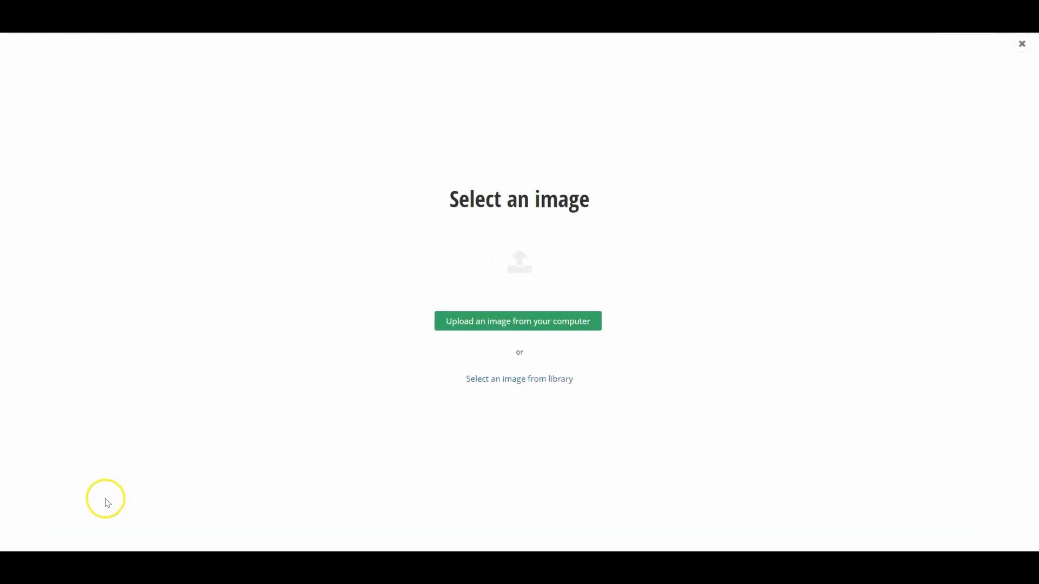
{"action": "left_click", "coordinate": [501, 379]}
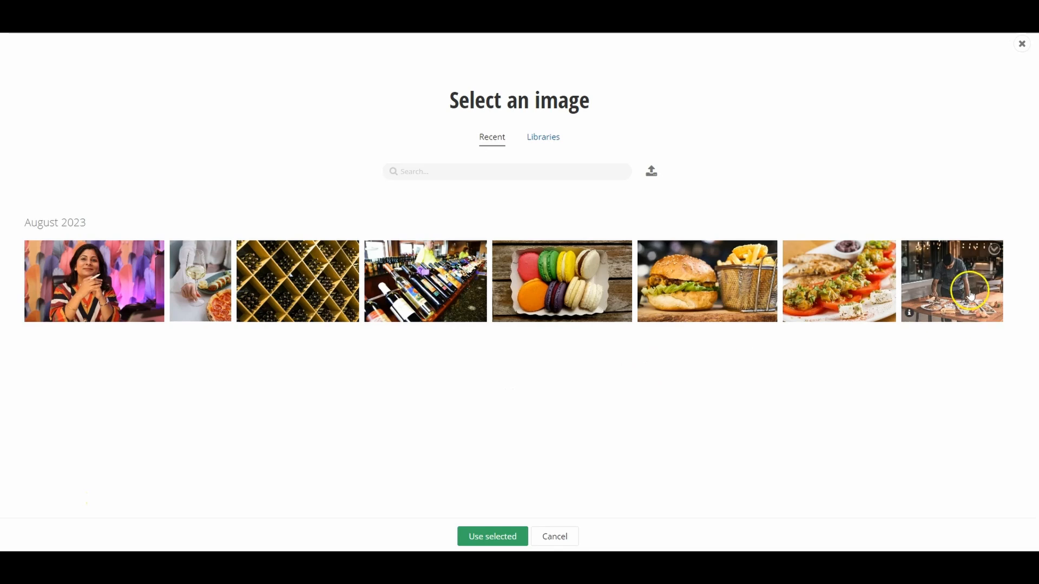
{"action": "left_click", "coordinate": [970, 295]}
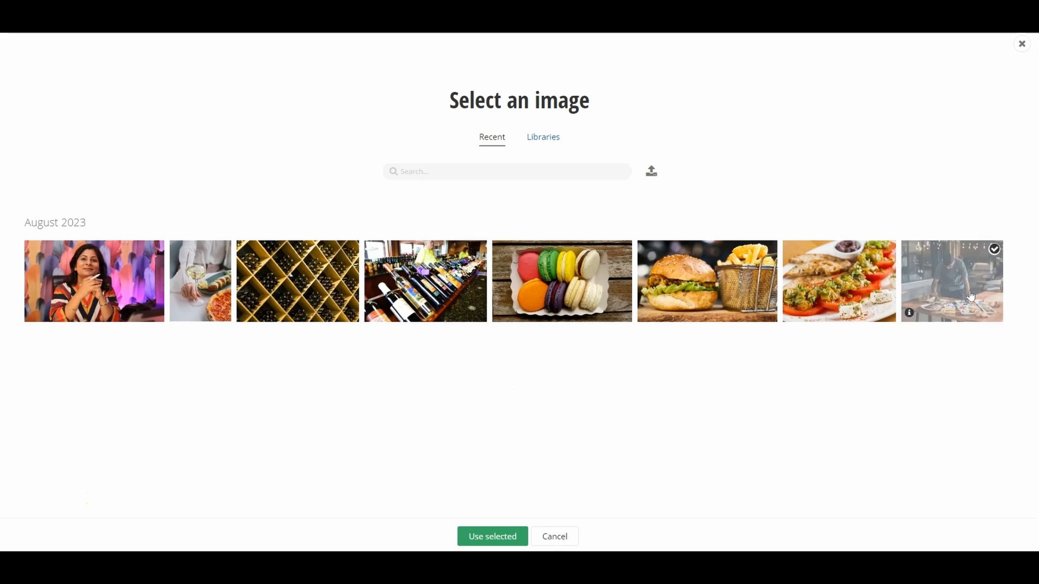
{"action": "left_click", "coordinate": [497, 536]}
Step: Set the chef image to Original size with Fit to container, and save the image settings
{"action": "scroll", "coordinate": [211, 454], "scroll_direction": "down", "scroll_amount": 5}
{"action": "left_click", "coordinate": [394, 412]}
{"action": "left_click", "coordinate": [400, 442]}
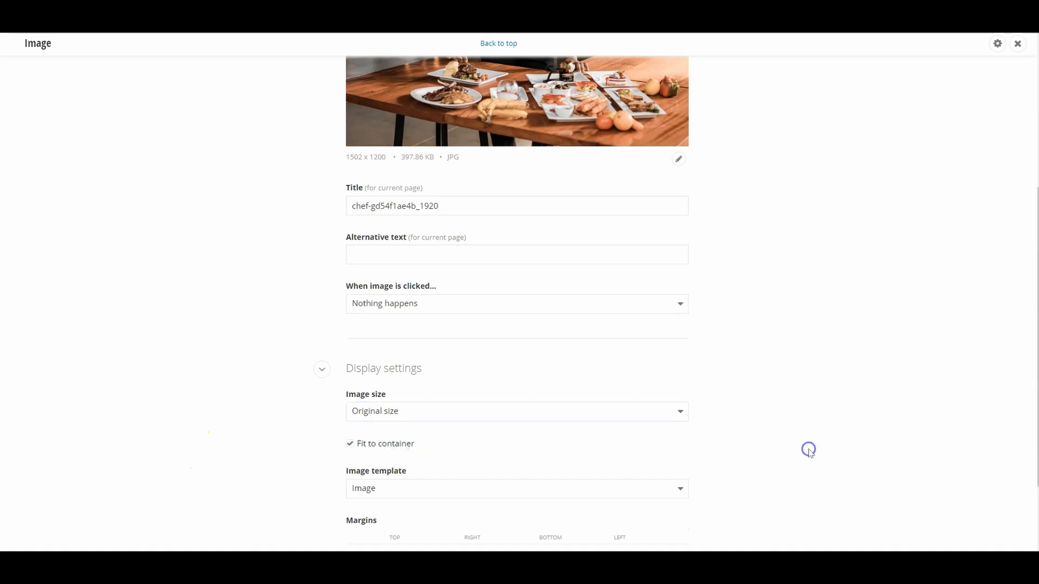
{"action": "scroll", "coordinate": [806, 449], "scroll_direction": "down", "scroll_amount": 3}
{"action": "left_click", "coordinate": [487, 515]}
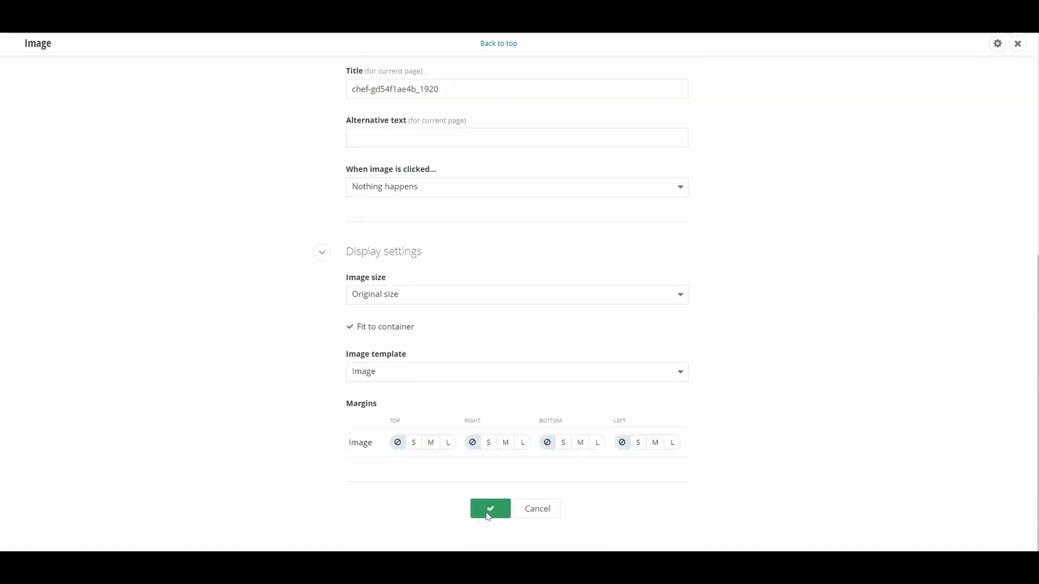
{"action": "left_click_drag", "start_coordinate": [1027, 261], "coordinate": [1013, 181]}
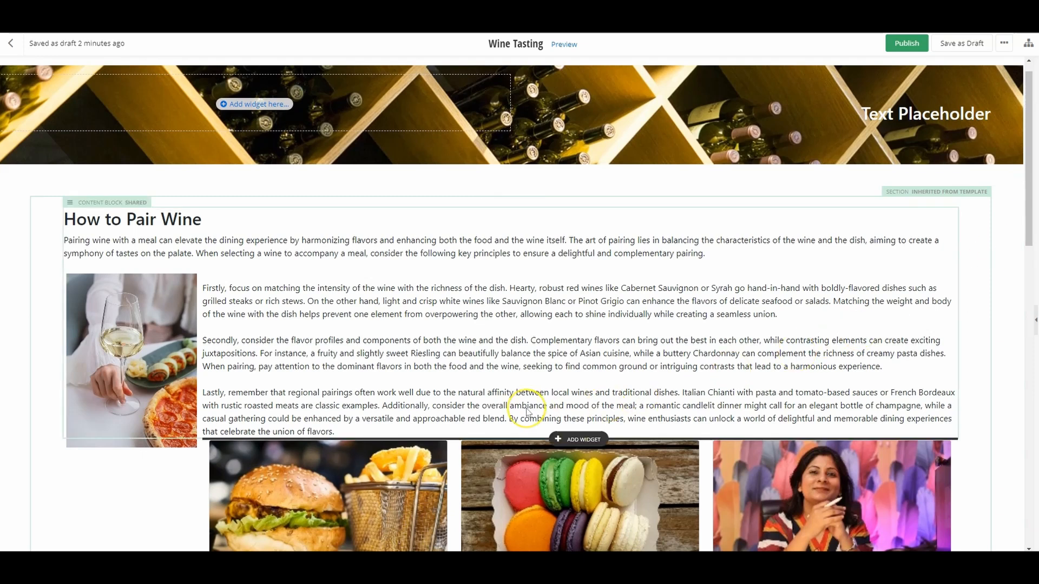
Step: Set the bottom padding of the shared How to Pair Wine content block to L
{"action": "left_click", "coordinate": [79, 202]}
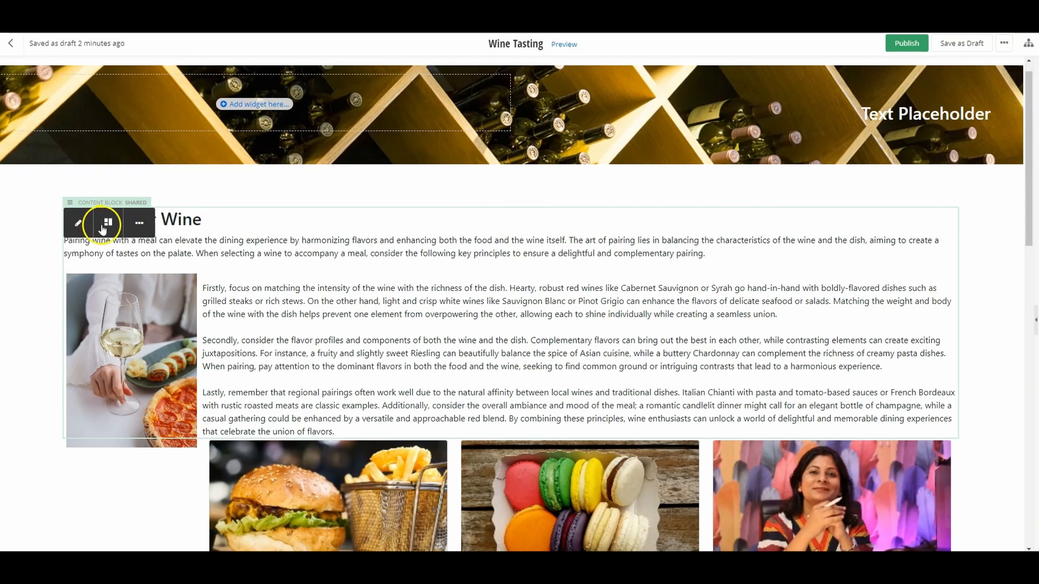
{"action": "left_click", "coordinate": [107, 224]}
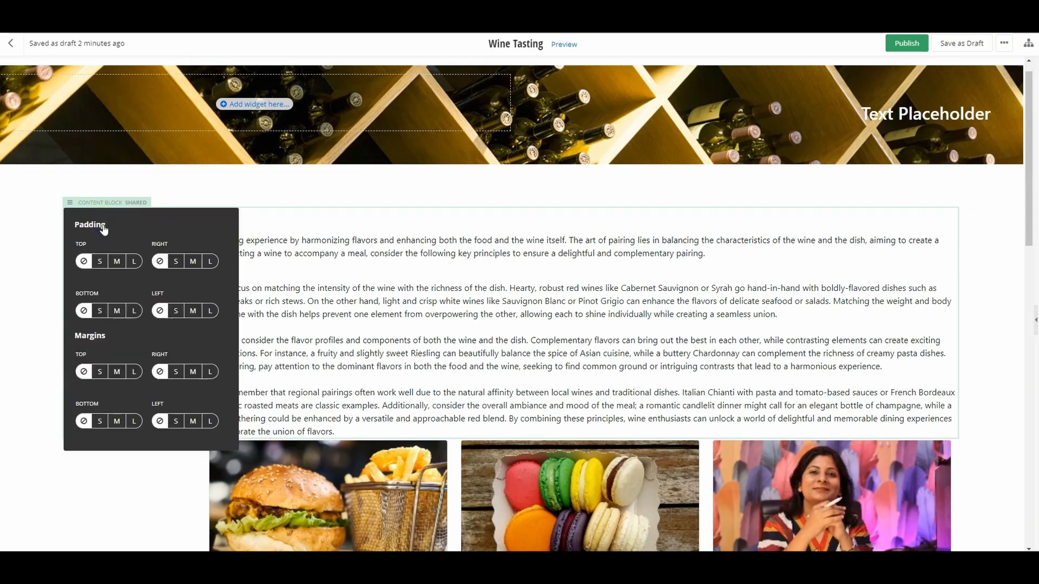
{"action": "left_click", "coordinate": [134, 313]}
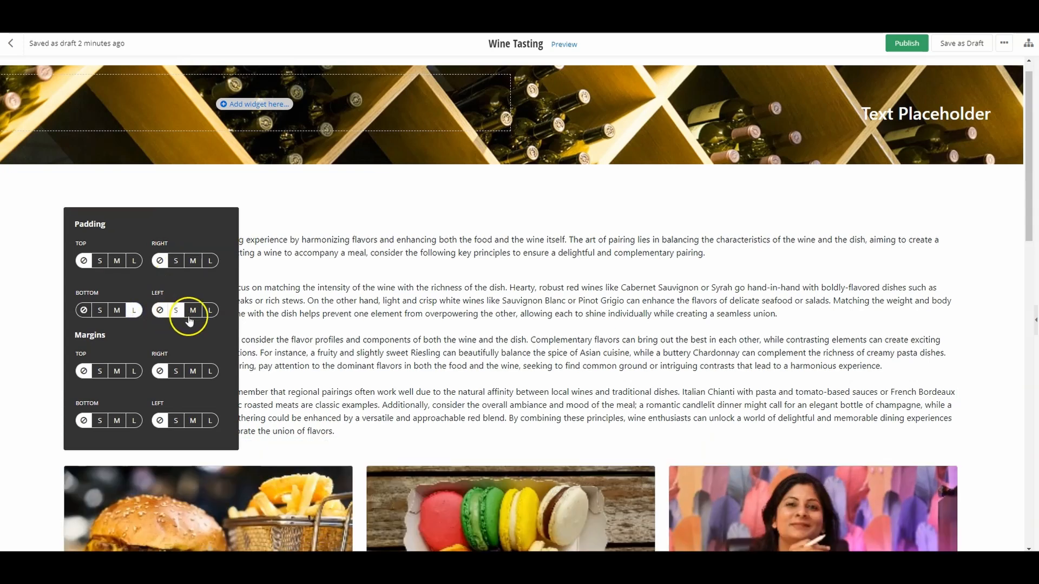
{"action": "left_click", "coordinate": [1000, 393]}
Step: Set the top margin of the chef image below the news cards to L
{"action": "left_click_drag", "start_coordinate": [1028, 231], "coordinate": [1029, 323]}
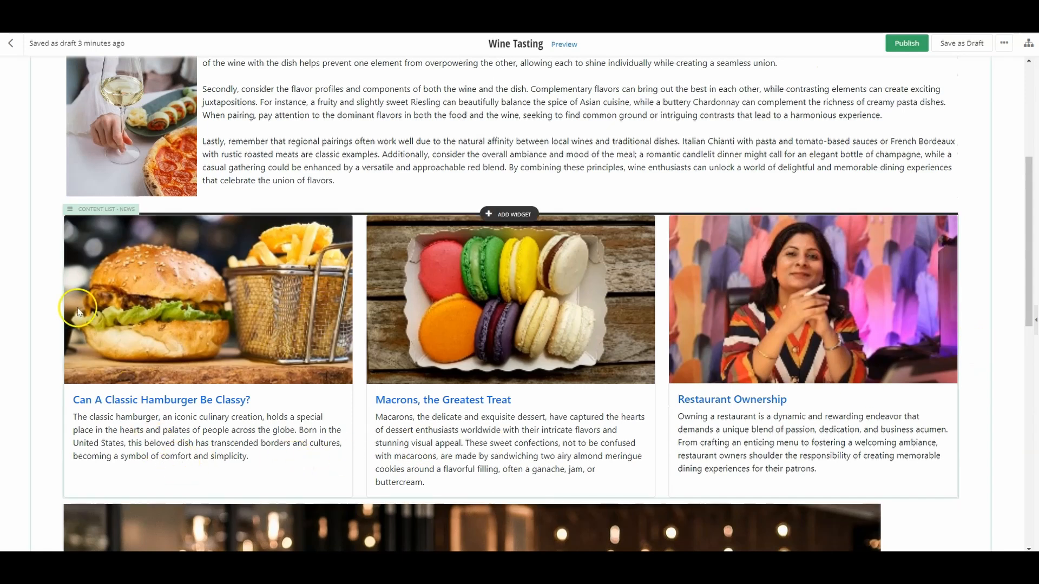
{"action": "left_click", "coordinate": [78, 210]}
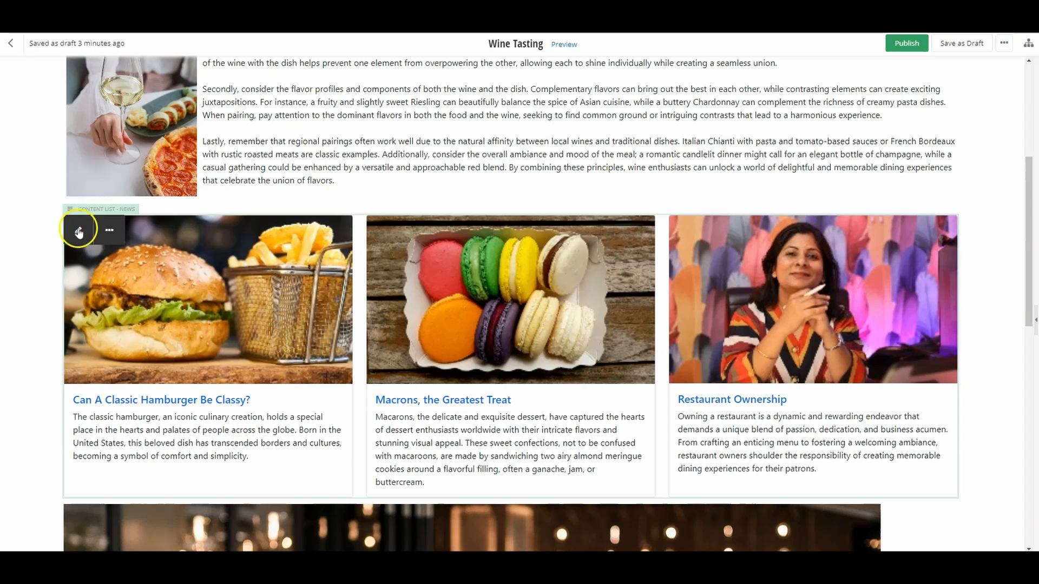
{"action": "scroll", "coordinate": [43, 452], "scroll_direction": "down", "scroll_amount": 2}
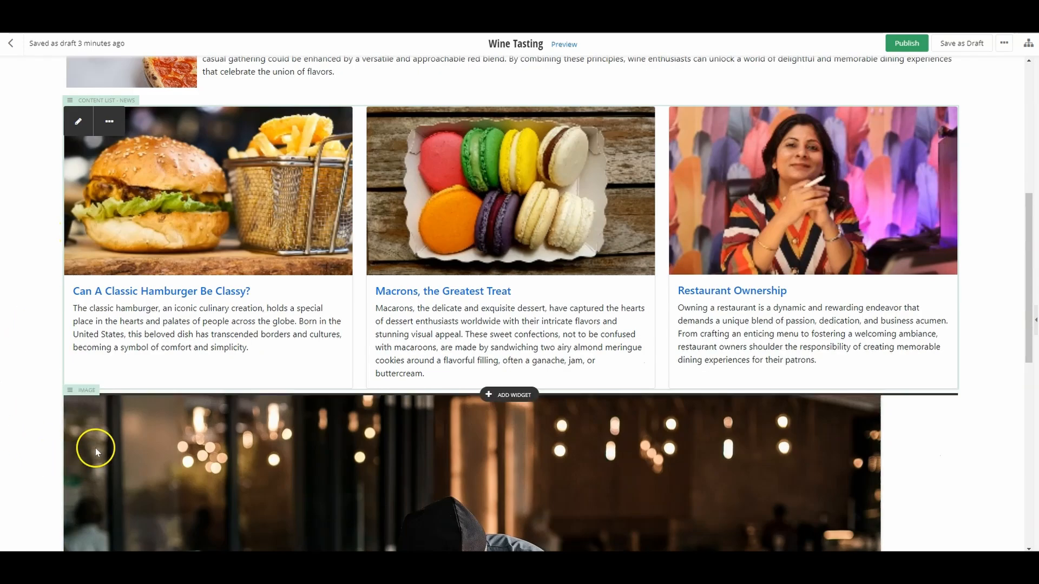
{"action": "left_click", "coordinate": [87, 390]}
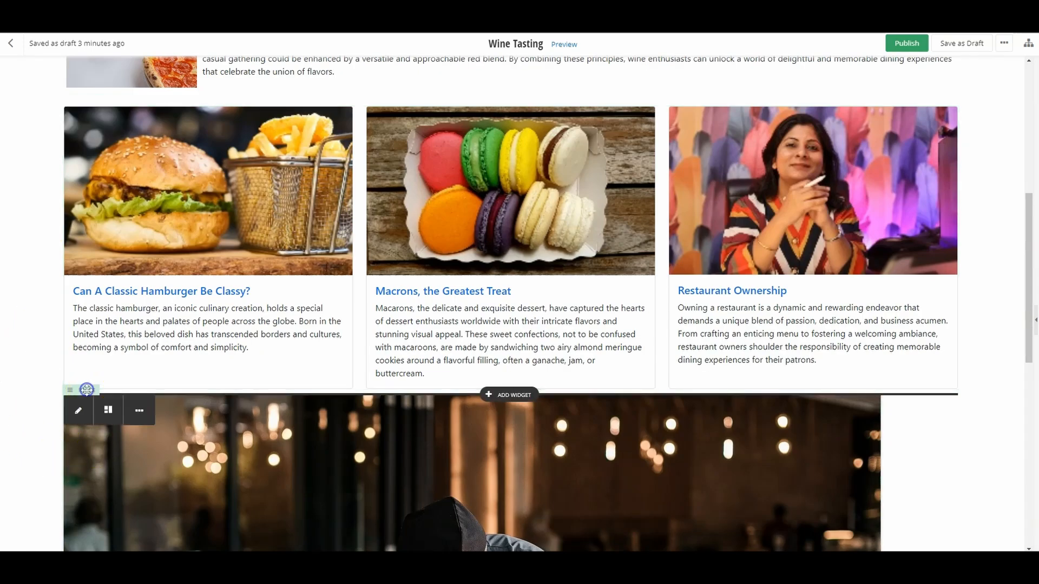
{"action": "left_click", "coordinate": [110, 411]}
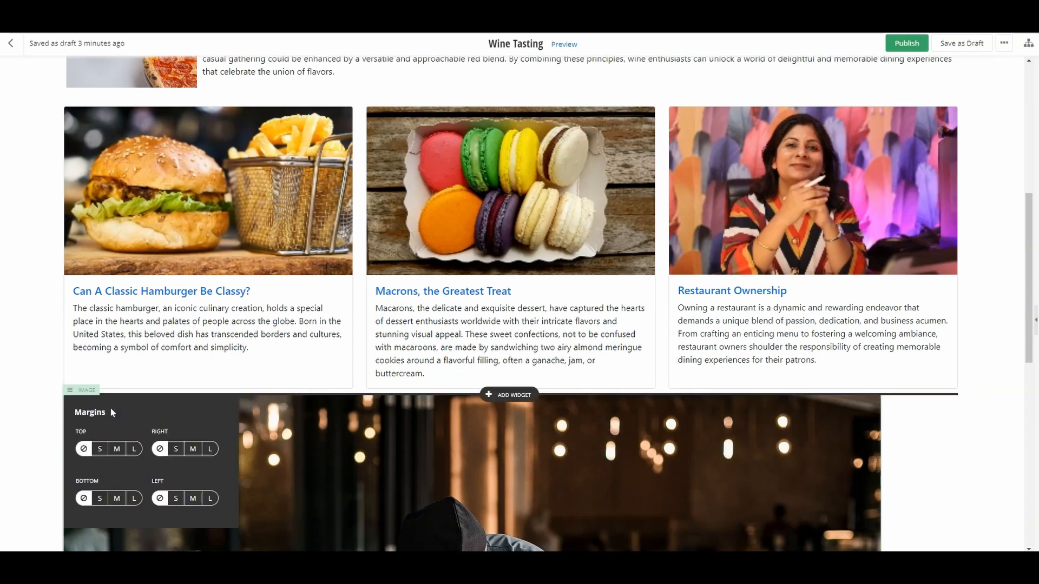
{"action": "left_click", "coordinate": [133, 448]}
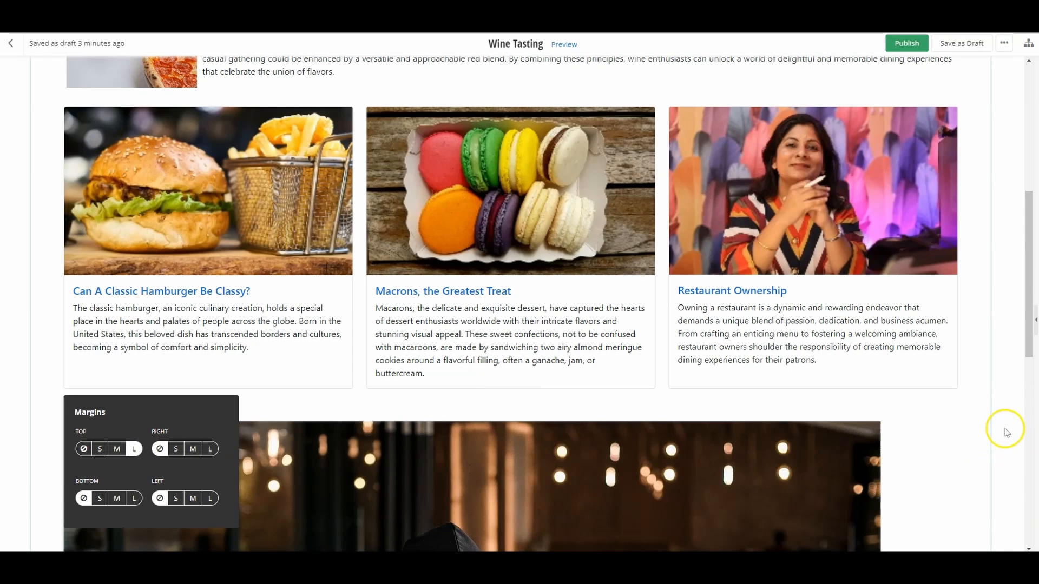
Step: Add the custom CSS class rounded-pill to the wine bottle banner section and save the section settings
{"action": "left_click_drag", "start_coordinate": [1031, 348], "coordinate": [1036, 219]}
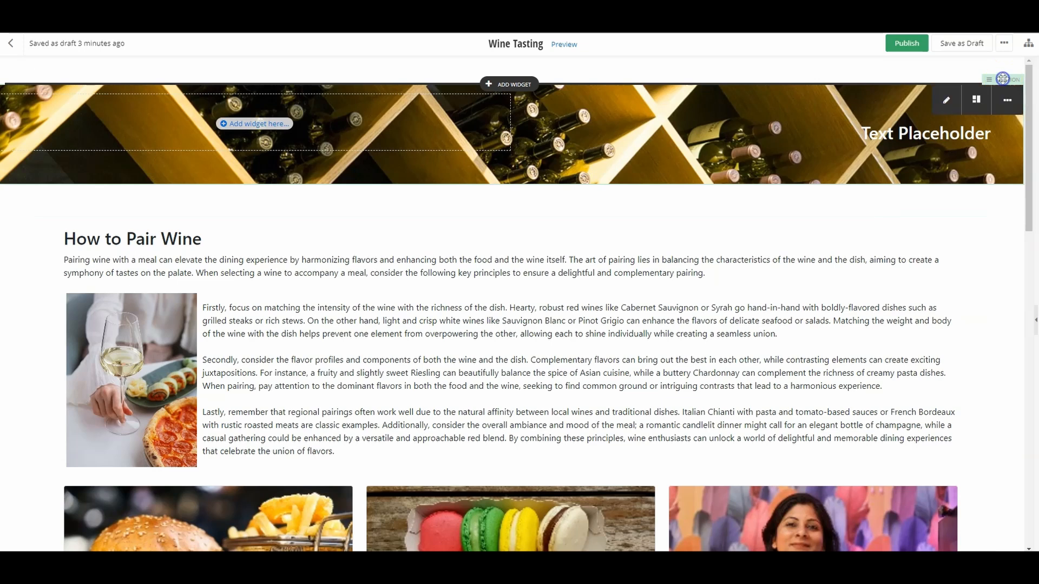
{"action": "left_click", "coordinate": [945, 100]}
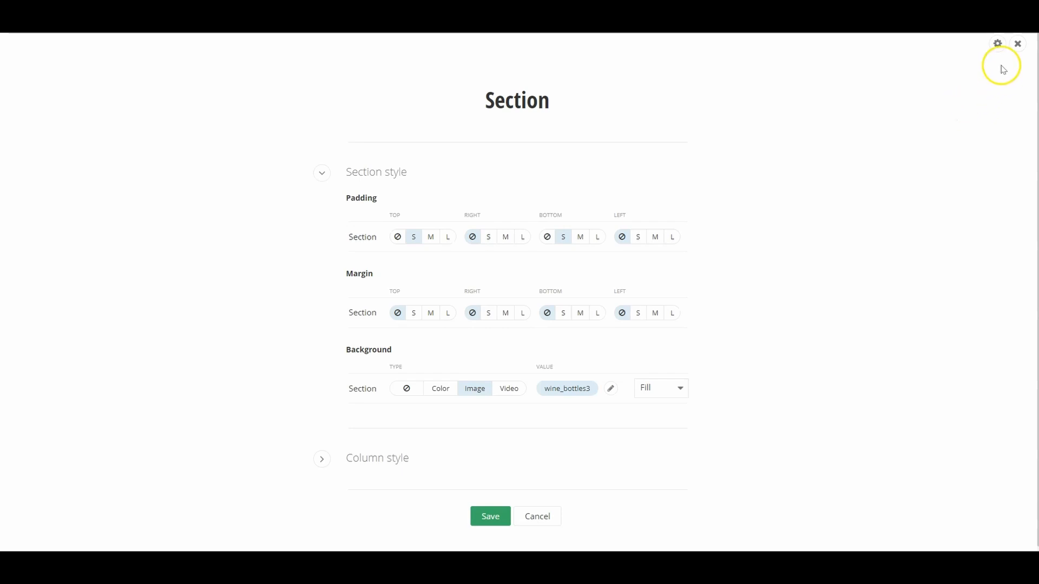
{"action": "left_click", "coordinate": [998, 44]}
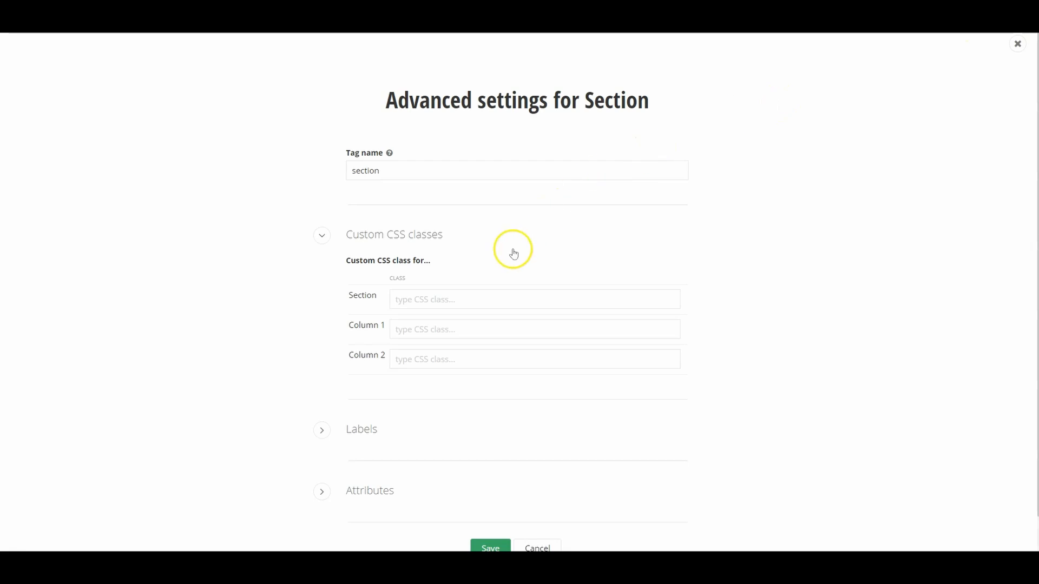
{"action": "left_click", "coordinate": [493, 299]}
{"action": "type", "text": "rounded-pill"}
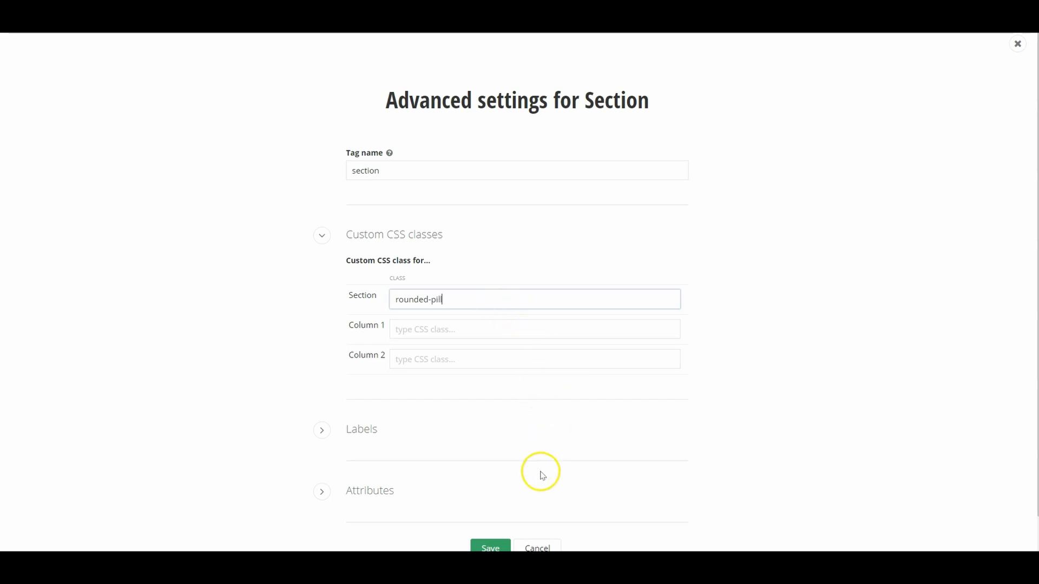
{"action": "left_click", "coordinate": [491, 547]}
{"action": "left_click", "coordinate": [490, 516]}
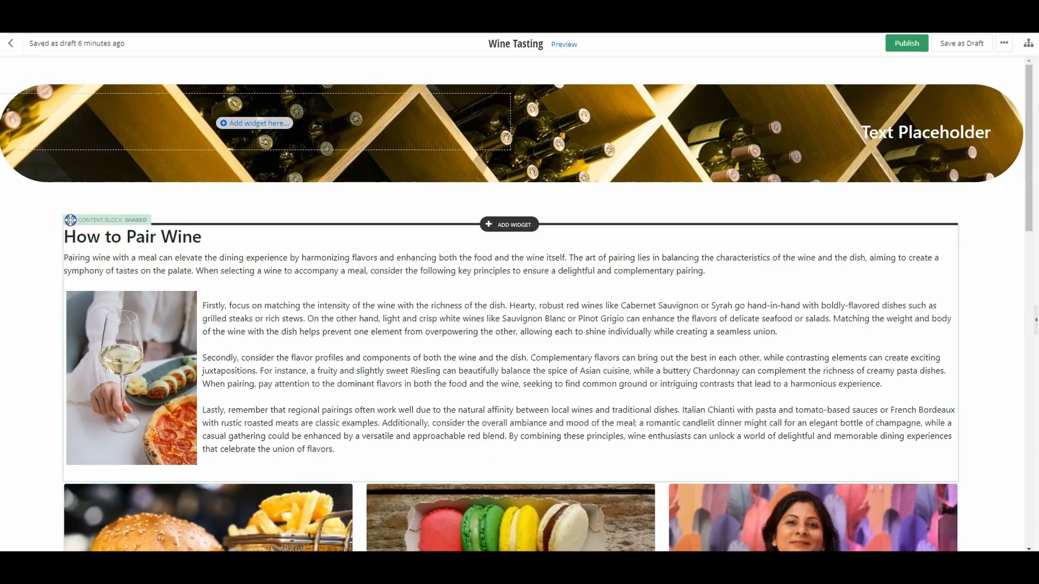
Step: Open the shared How to Pair Wine content block for editing
{"action": "left_click", "coordinate": [77, 244]}
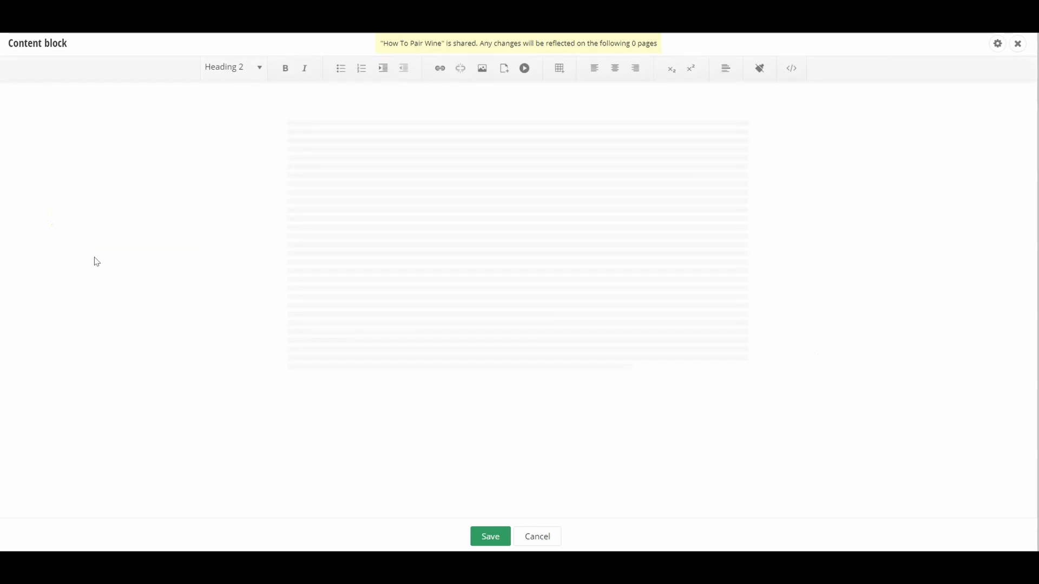
{"action": "left_click", "coordinate": [390, 268]}
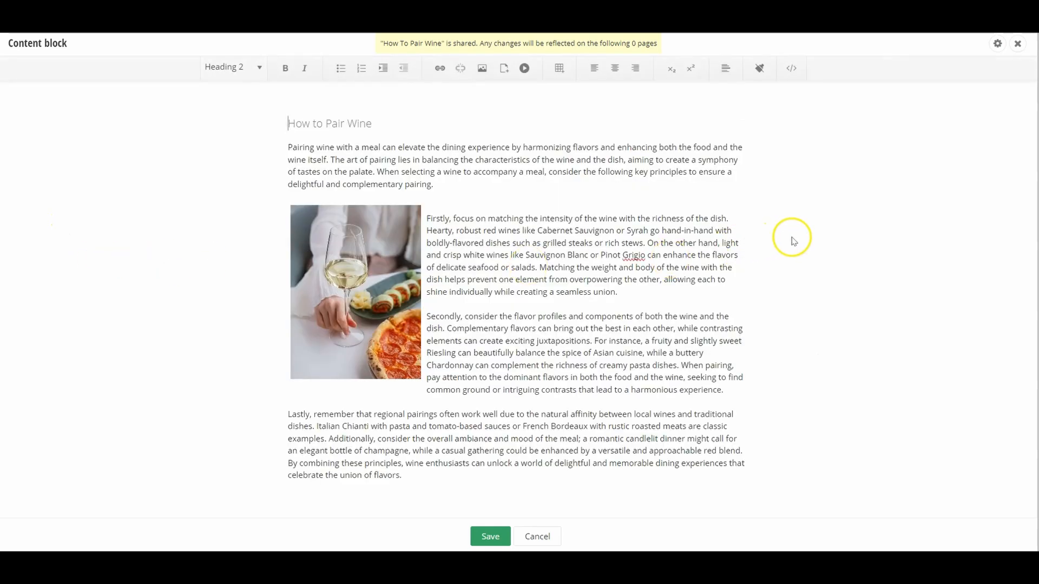
{"action": "left_click", "coordinate": [997, 43]}
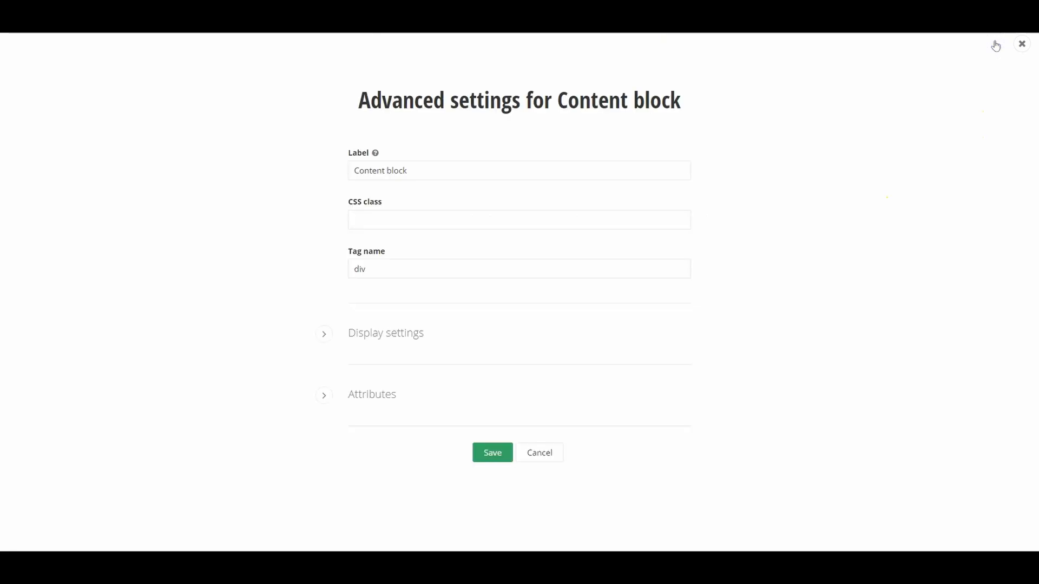
{"action": "left_click", "coordinate": [373, 215]}
{"action": "left_click", "coordinate": [540, 460]}
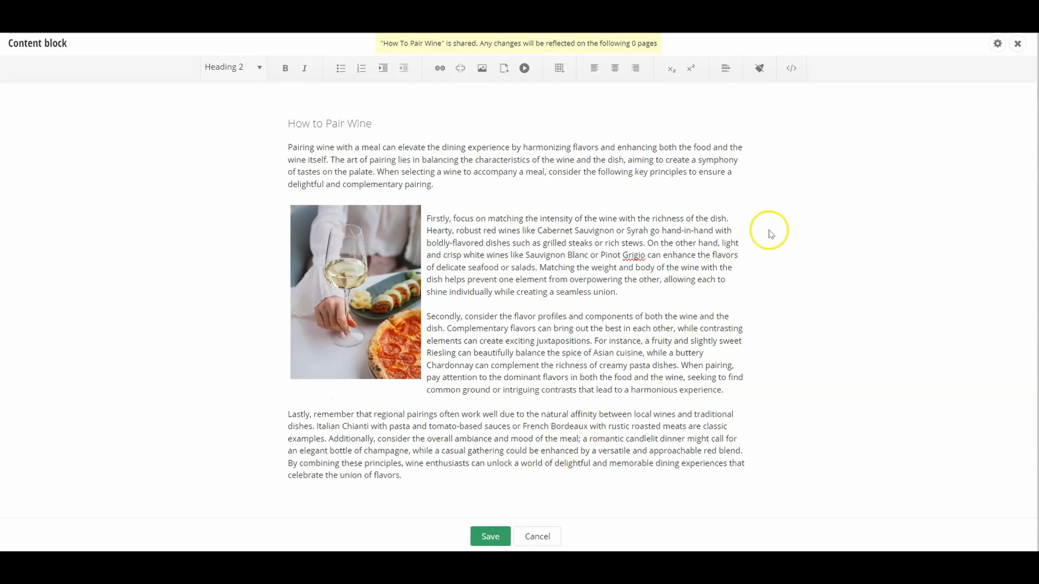
Step: Add the class rounded-circle after -align-left on the pizza-wine image in the content block's HTML code, and save the block
{"action": "left_click", "coordinate": [798, 78]}
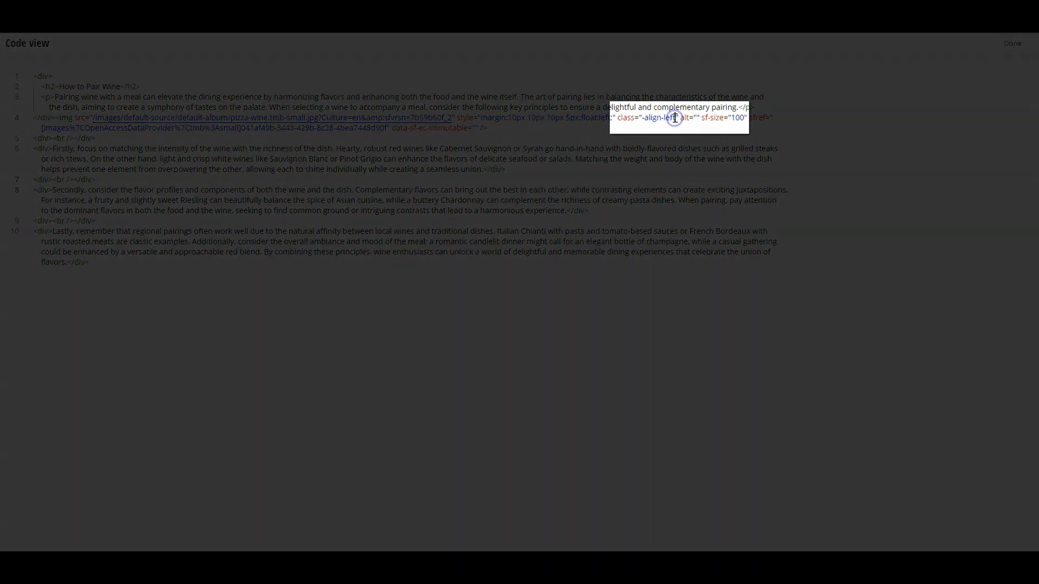
{"action": "type", "text": "c"}
{"action": "key", "text": "BackSpace"}
{"action": "type", "text": "rounded-circle"}
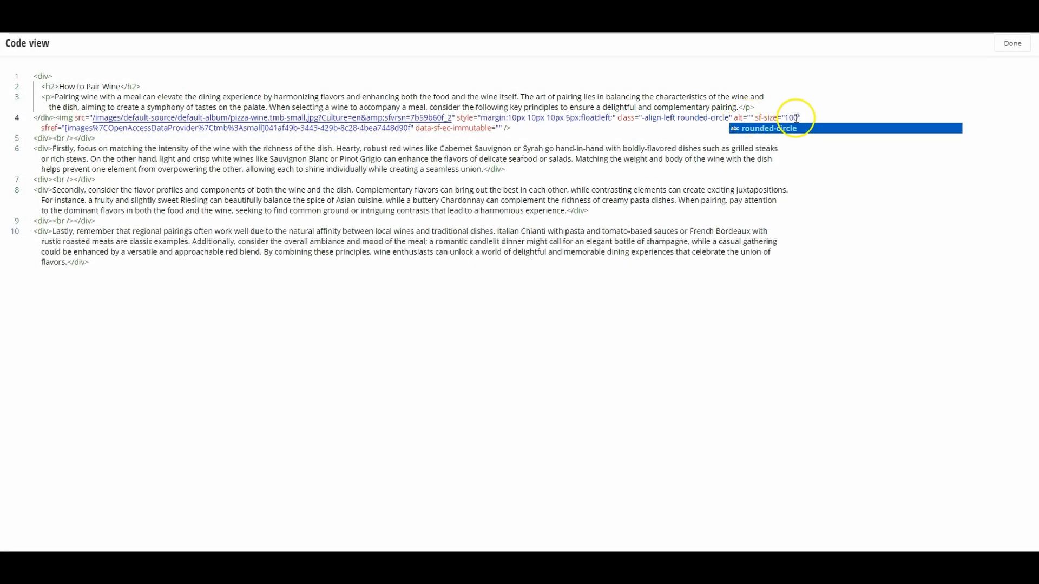
{"action": "left_click", "coordinate": [1011, 44]}
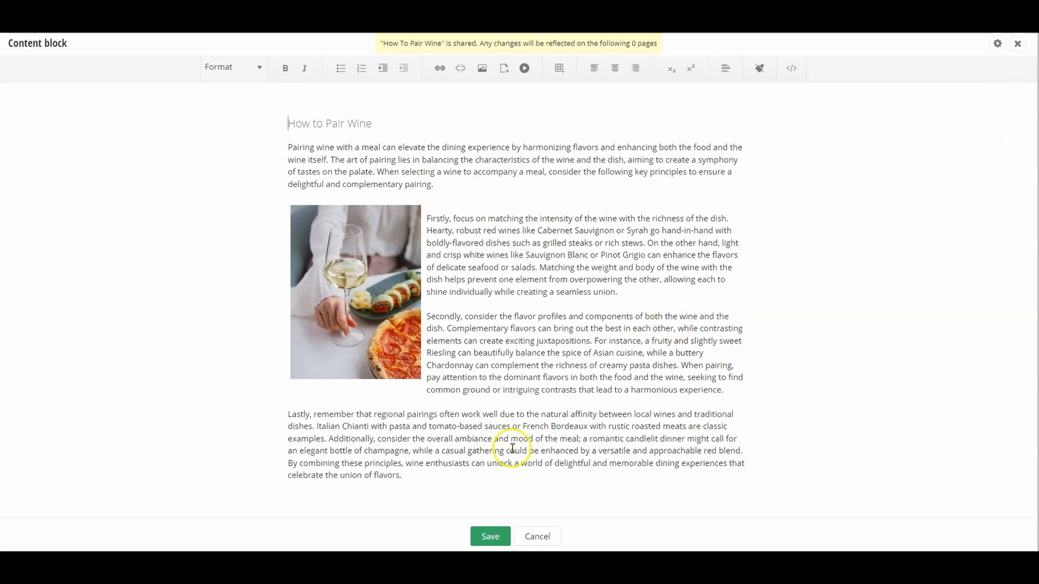
{"action": "left_click", "coordinate": [476, 535]}
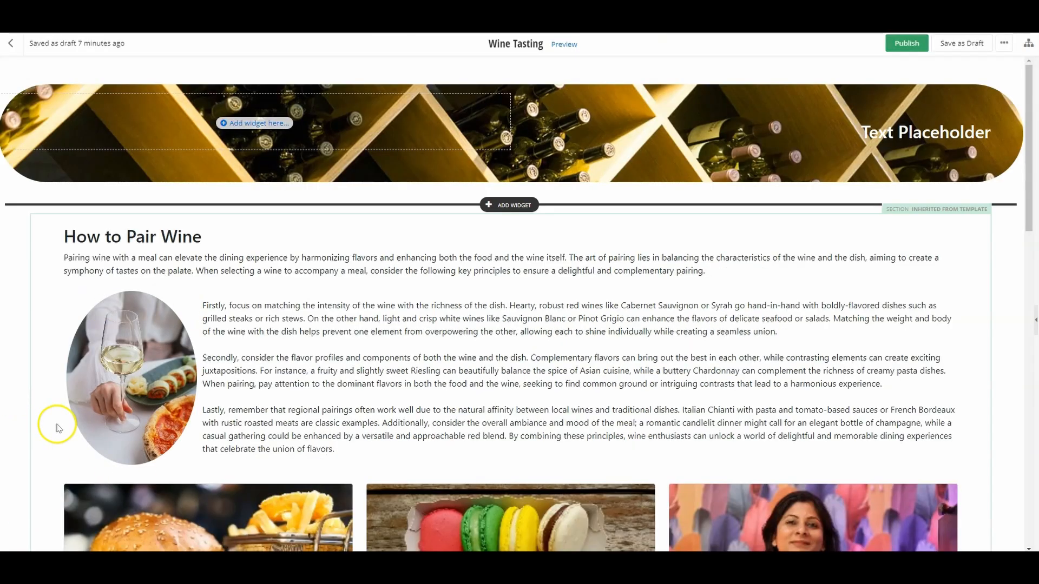
Step: Assign the custom CSS class rounded-circle to the images of the news content list and save the list settings
{"action": "scroll", "coordinate": [57, 428], "scroll_direction": "down", "scroll_amount": 3}
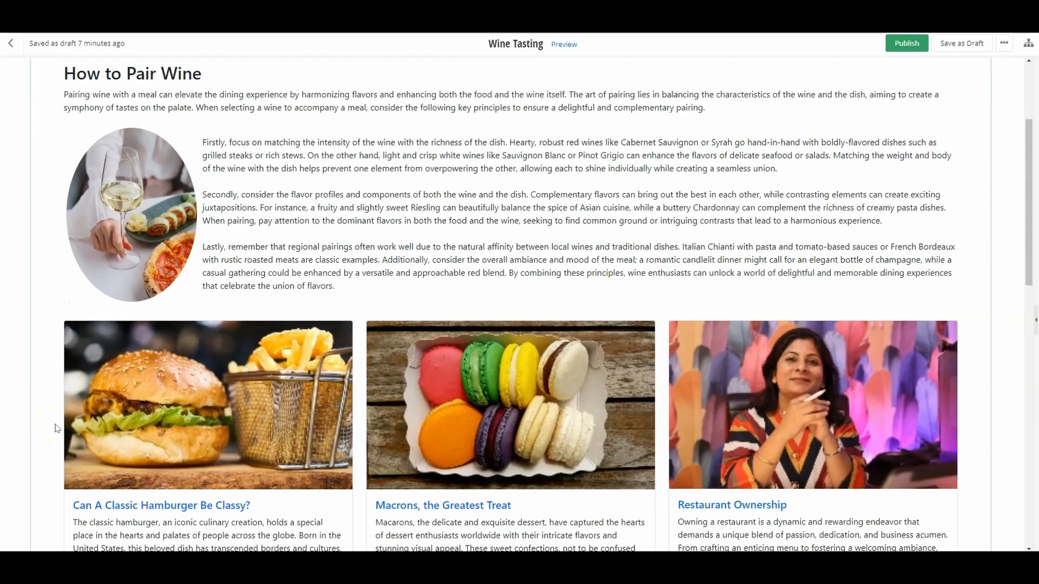
{"action": "left_click", "coordinate": [76, 315]}
{"action": "left_click", "coordinate": [78, 336]}
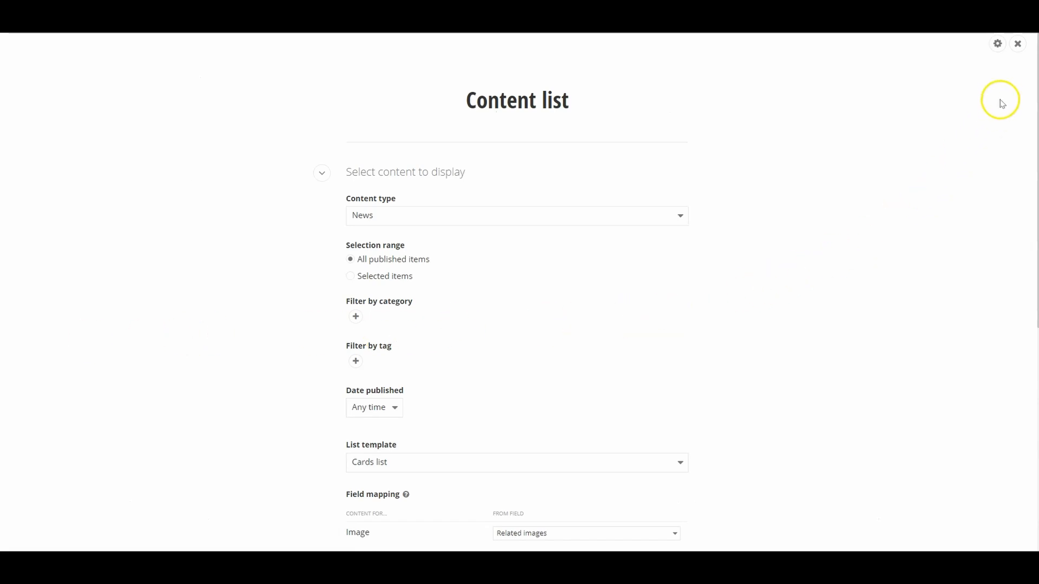
{"action": "left_click", "coordinate": [1000, 49]}
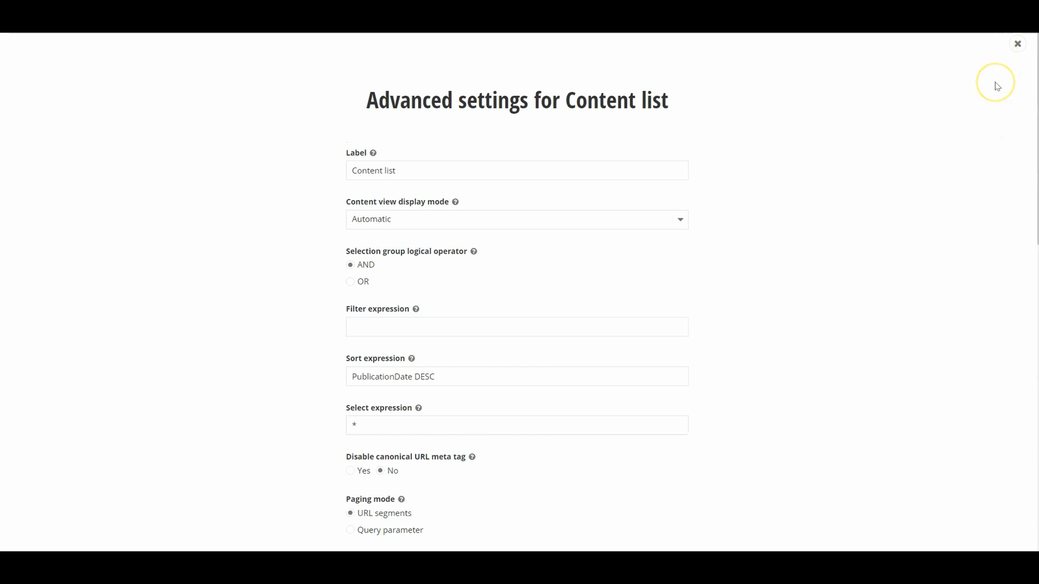
{"action": "scroll", "coordinate": [919, 162], "scroll_direction": "down", "scroll_amount": 10}
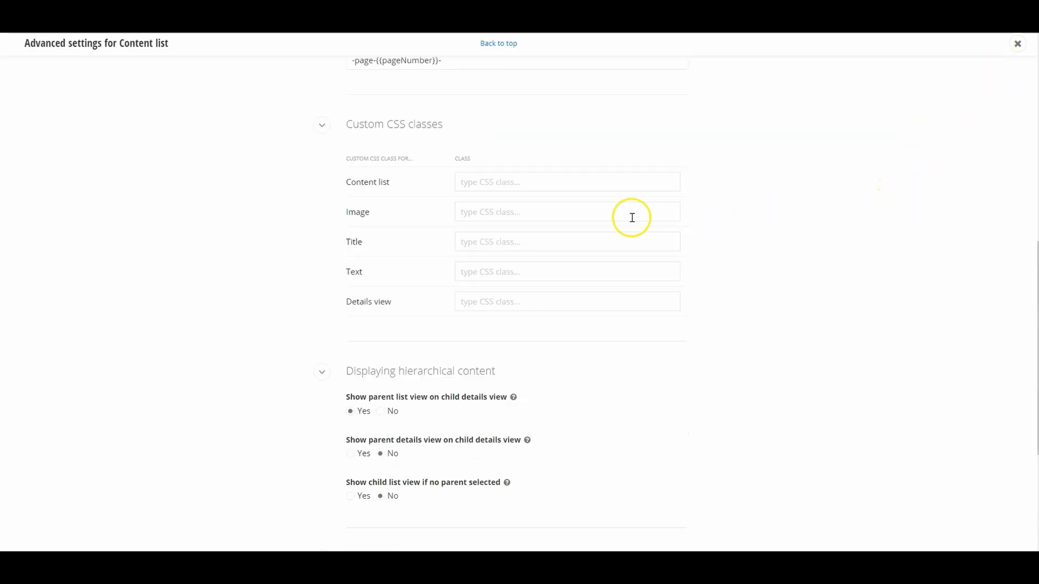
{"action": "left_click", "coordinate": [517, 216]}
{"action": "type", "text": "rounded-circle"}
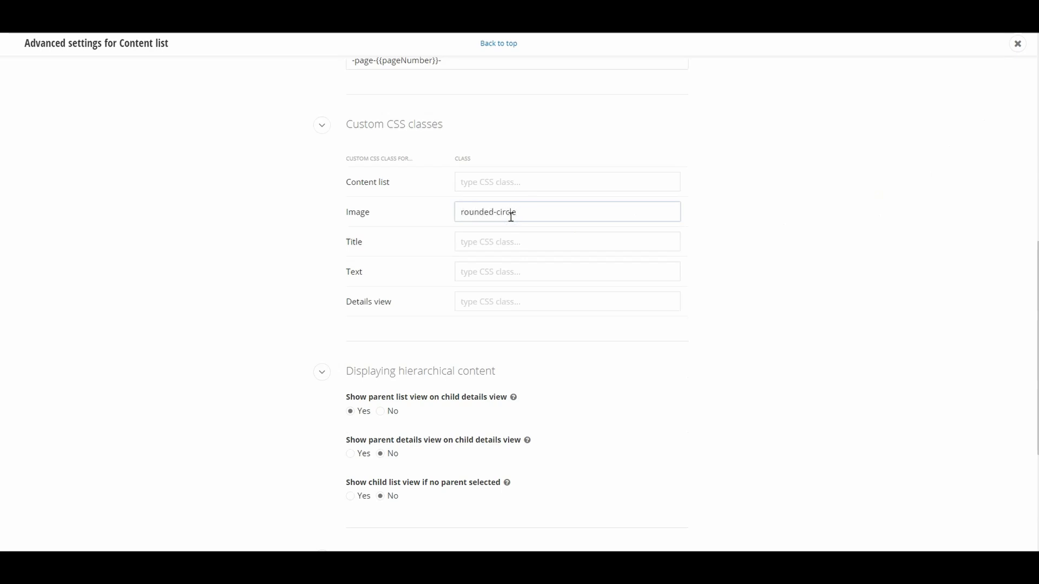
{"action": "left_click", "coordinate": [744, 221]}
{"action": "scroll", "coordinate": [744, 220], "scroll_direction": "down", "scroll_amount": 5}
{"action": "left_click", "coordinate": [486, 518]}
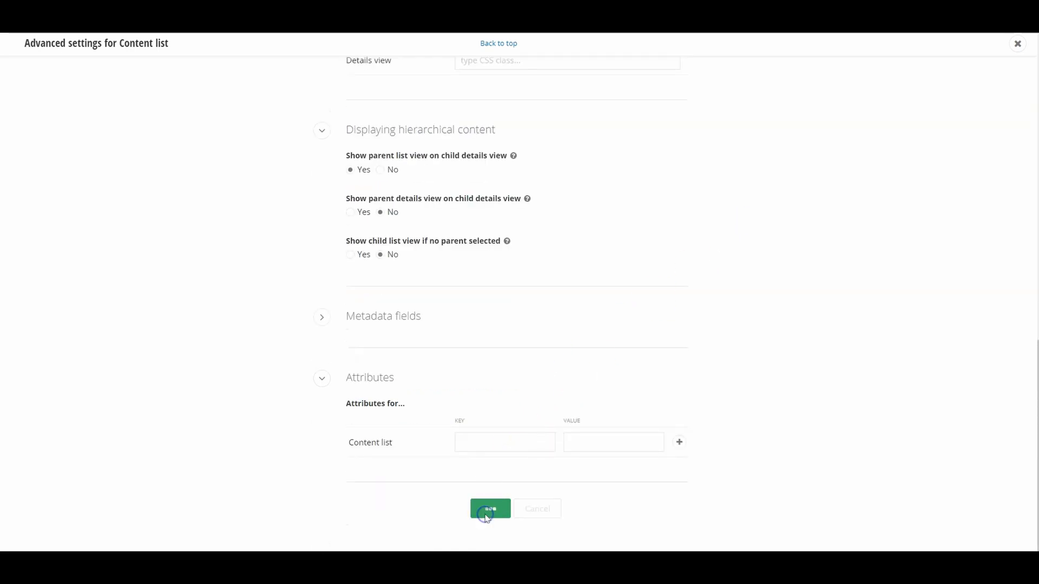
{"action": "left_click", "coordinate": [487, 518]}
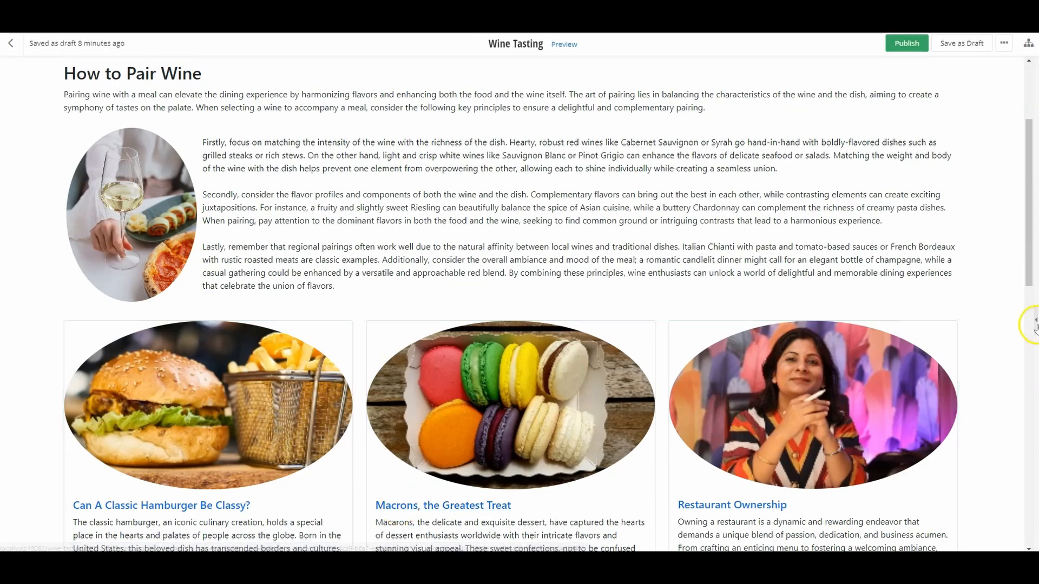
Step: Open the chef image's settings and review its available image size options
{"action": "scroll", "coordinate": [1033, 324], "scroll_direction": "down", "scroll_amount": 9}
{"action": "left_click_drag", "start_coordinate": [1027, 418], "coordinate": [1028, 427]}
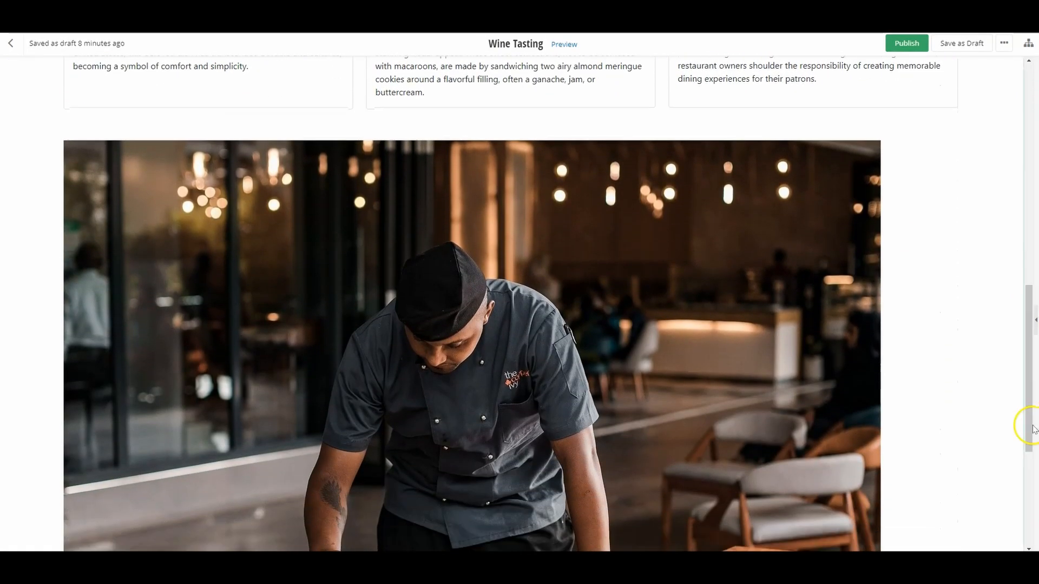
{"action": "left_click", "coordinate": [72, 109]}
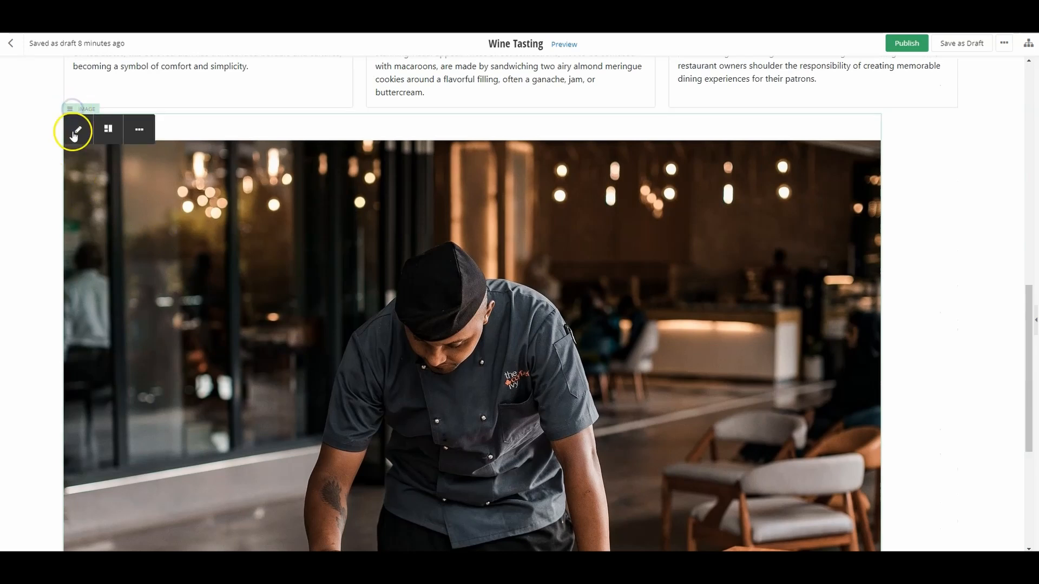
{"action": "left_click", "coordinate": [77, 129]}
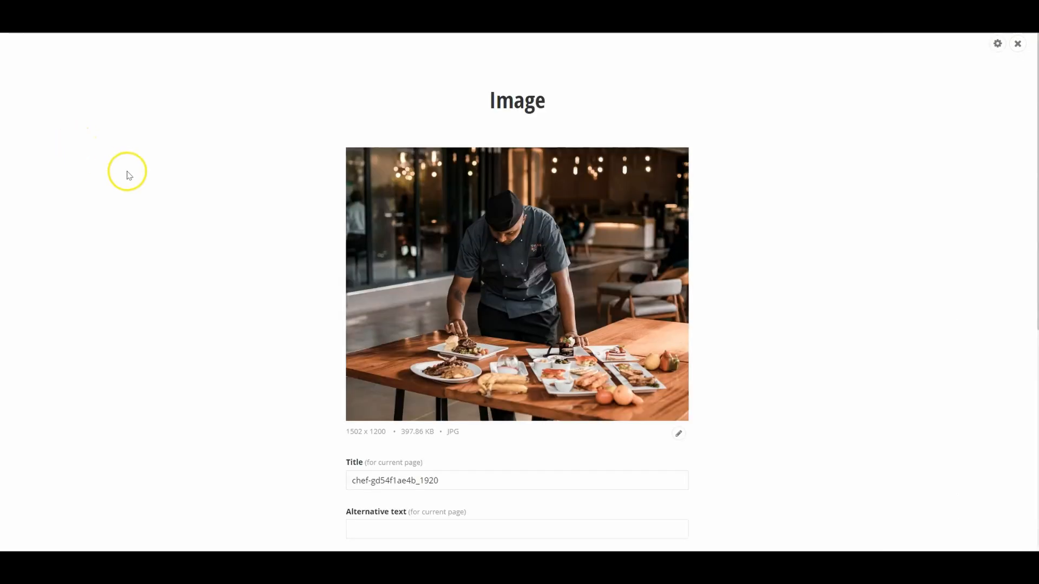
{"action": "scroll", "coordinate": [850, 281], "scroll_direction": "down", "scroll_amount": 5}
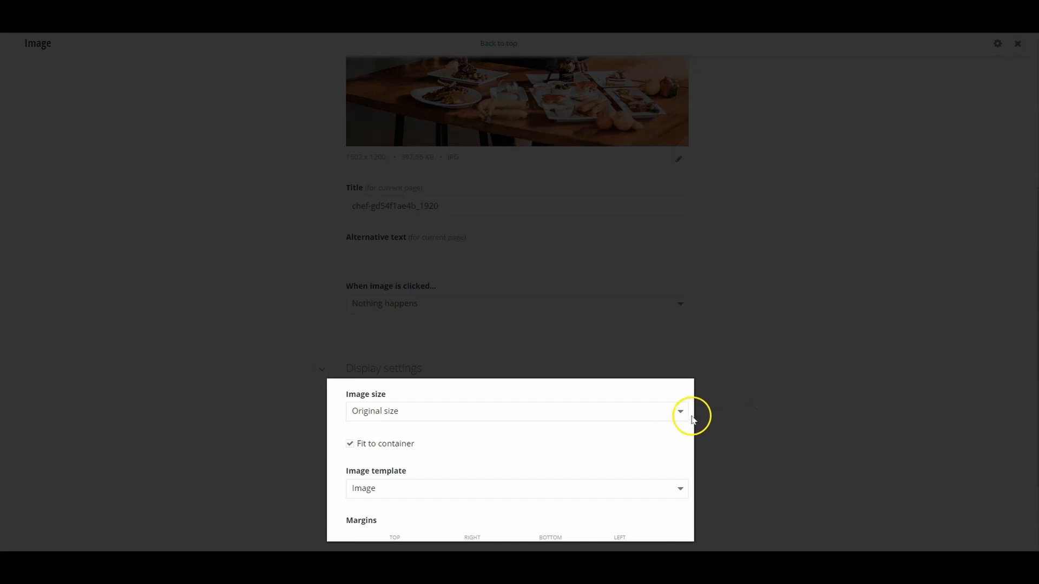
{"action": "left_click", "coordinate": [681, 417]}
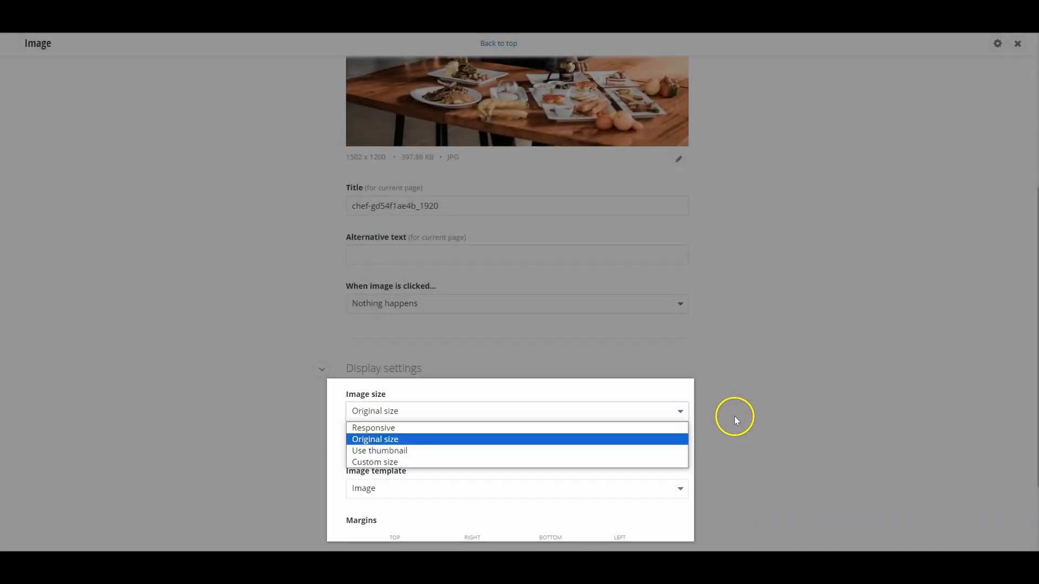
{"action": "left_click", "coordinate": [734, 417]}
Step: Set the chef image's CSS class to rounded-circle and save the image settings
{"action": "left_click", "coordinate": [997, 45]}
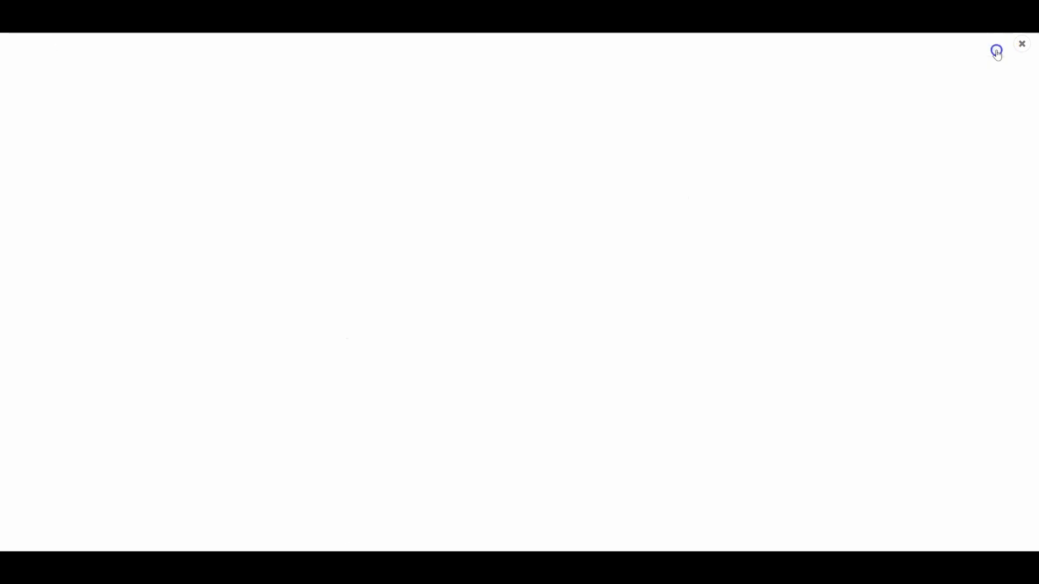
{"action": "left_click", "coordinate": [384, 224]}
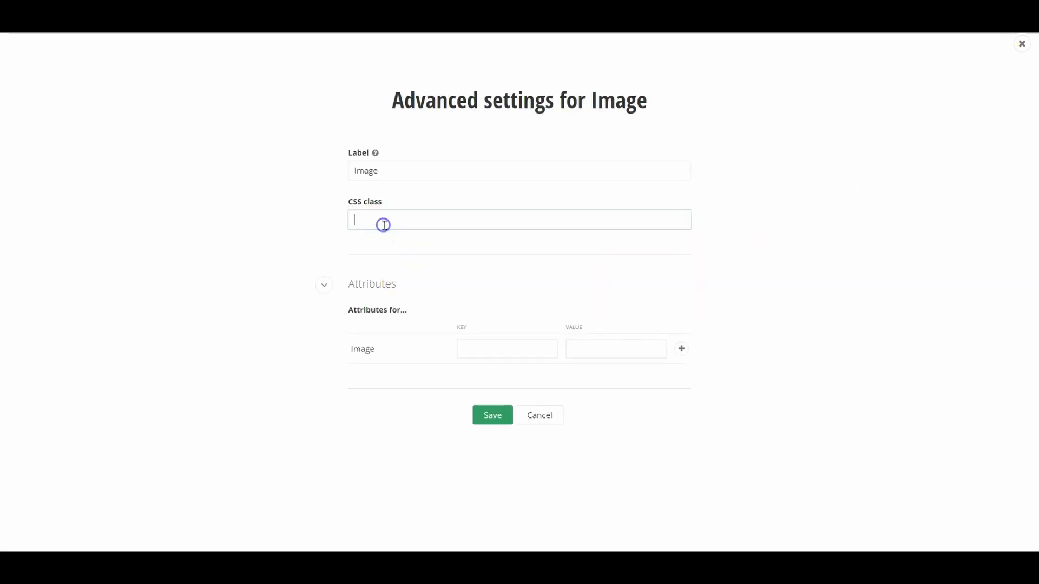
{"action": "type", "text": "rounded-ci"}
{"action": "left_click", "coordinate": [497, 419]}
{"action": "left_click", "coordinate": [497, 419]}
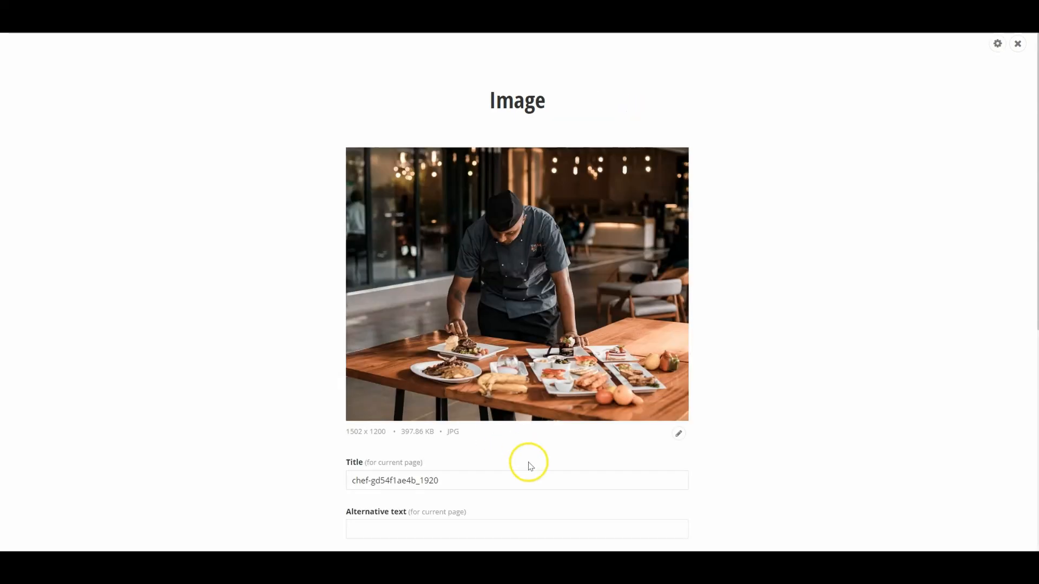
{"action": "scroll", "coordinate": [531, 467], "scroll_direction": "down", "scroll_amount": 7}
{"action": "left_click", "coordinate": [489, 499]}
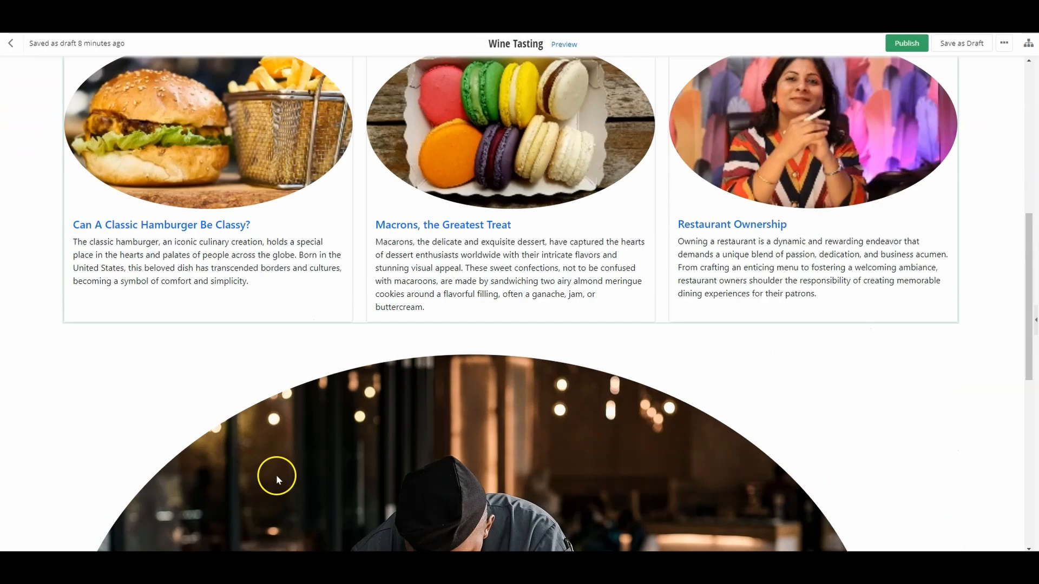
{"action": "scroll", "coordinate": [276, 476], "scroll_direction": "down", "scroll_amount": 4}
{"action": "left_click_drag", "start_coordinate": [1029, 445], "coordinate": [1029, 219]}
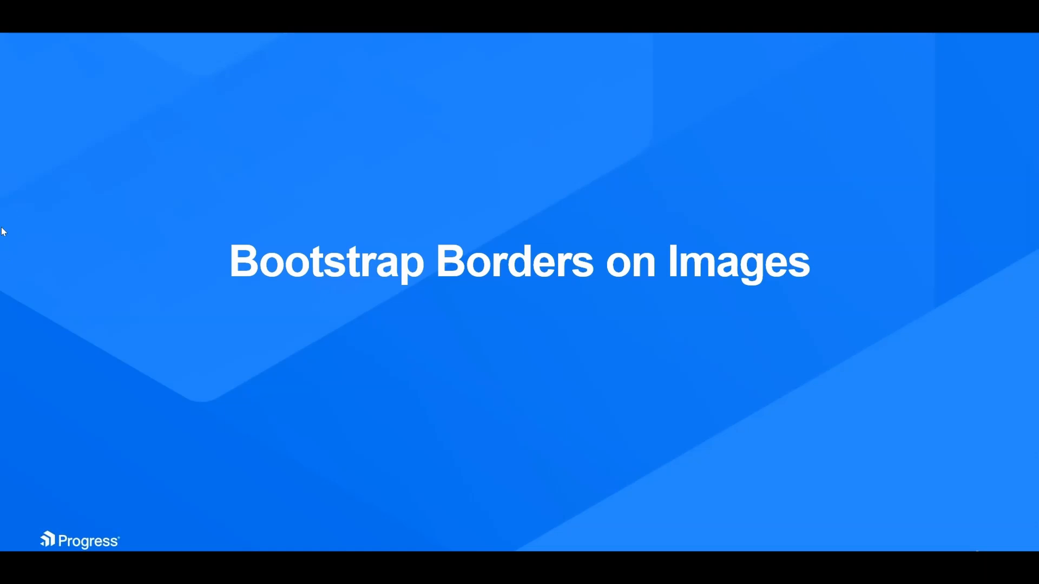
{"action": "left_click", "coordinate": [4, 220]}
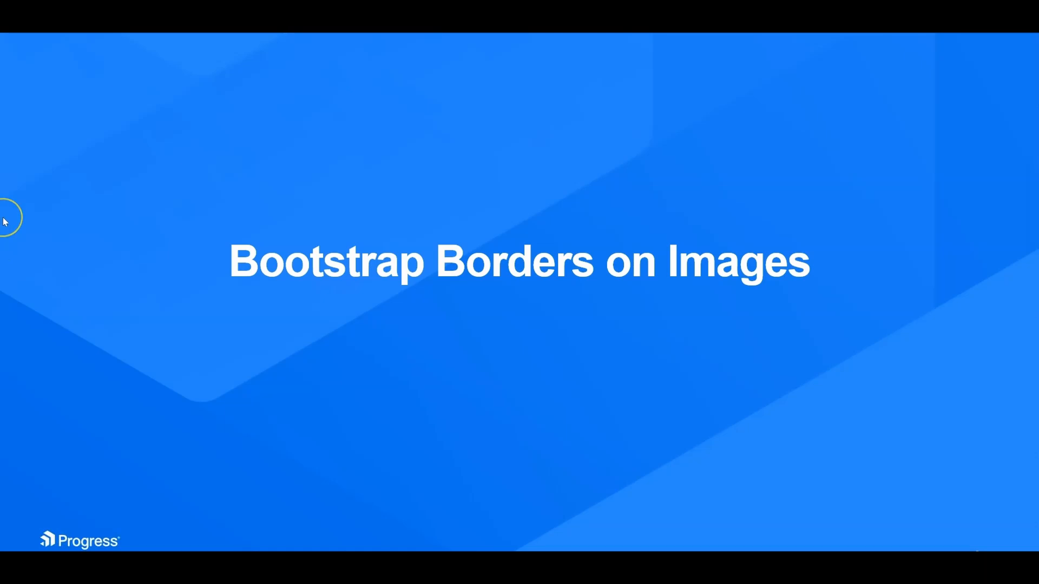